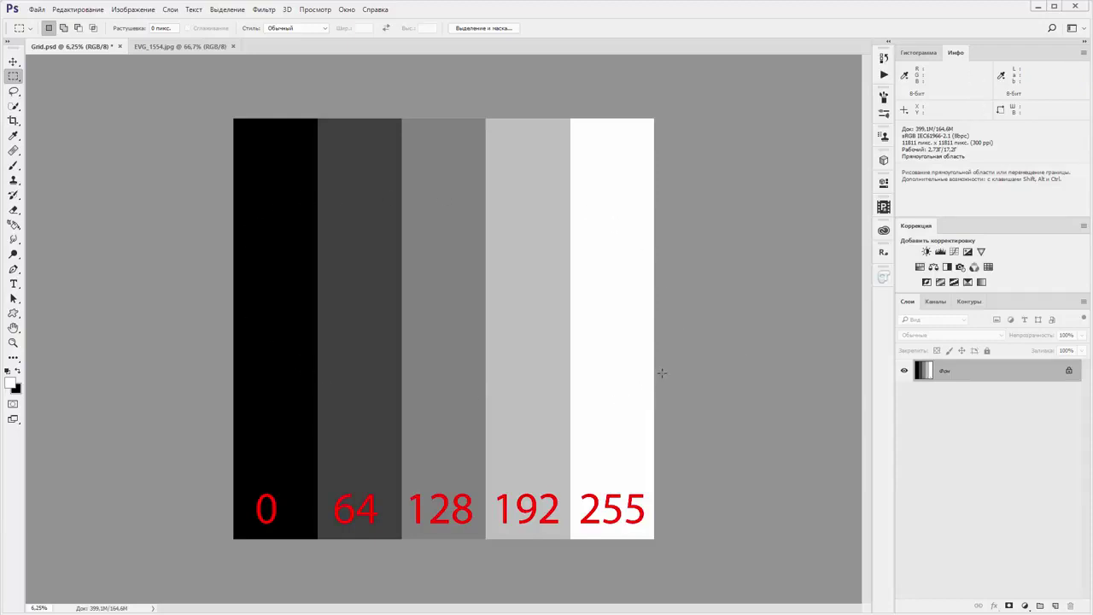
# Open the new fill or adjustment layer menu from the Layers panel for Grid.psd
pyautogui.click(1025, 606)
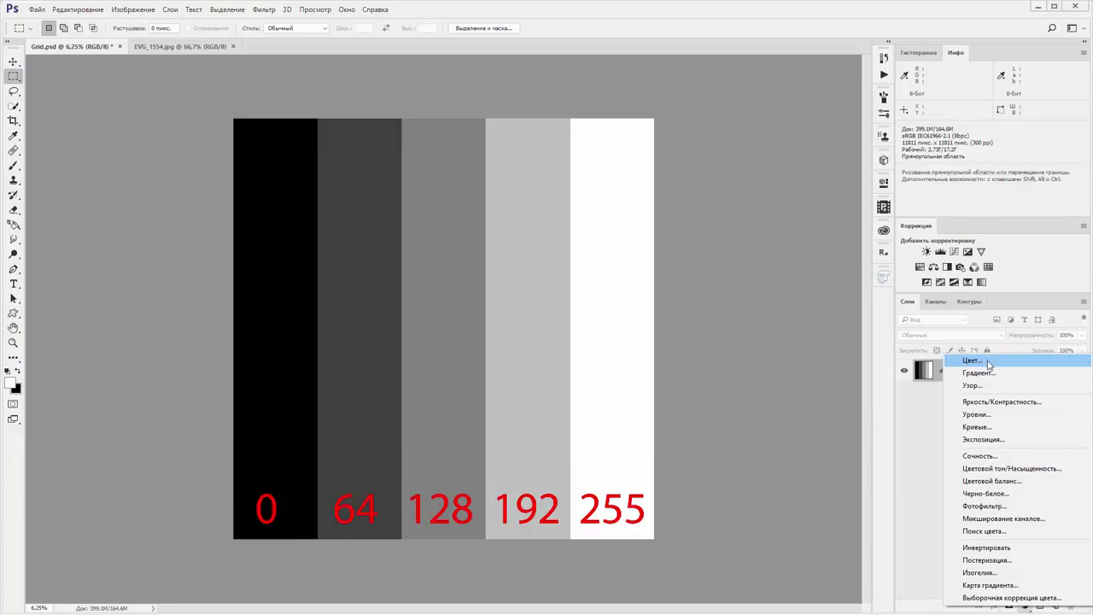
# Add a white Solid Color fill layer, Color Fill 1, set to Multiply blend mode
pyautogui.click(988, 360)
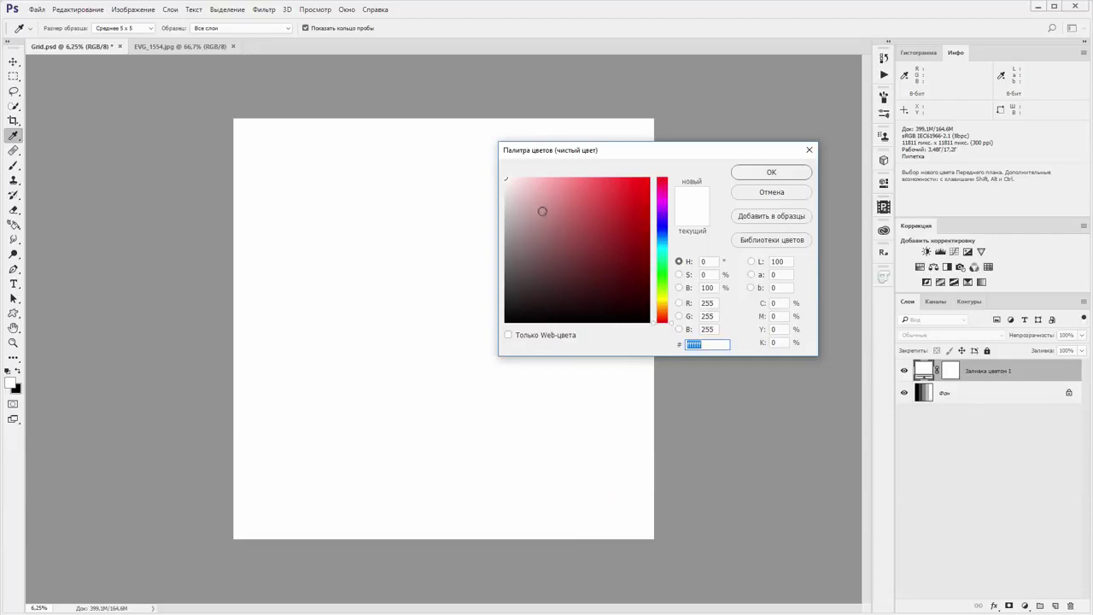
pyautogui.moveTo(654, 151); pyautogui.dragTo(671, 146)
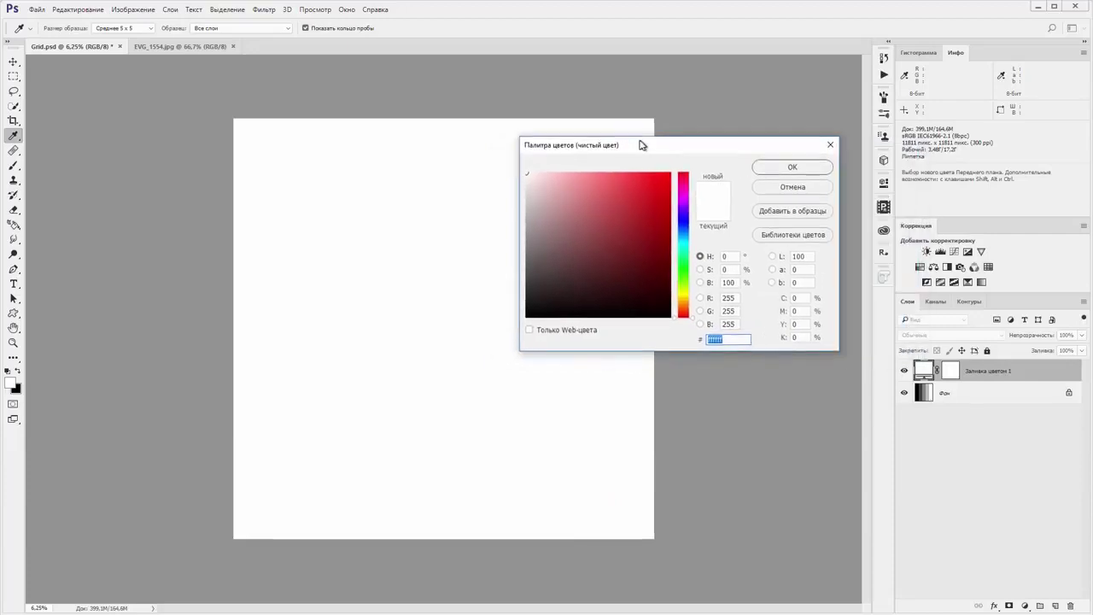
pyautogui.click(768, 166)
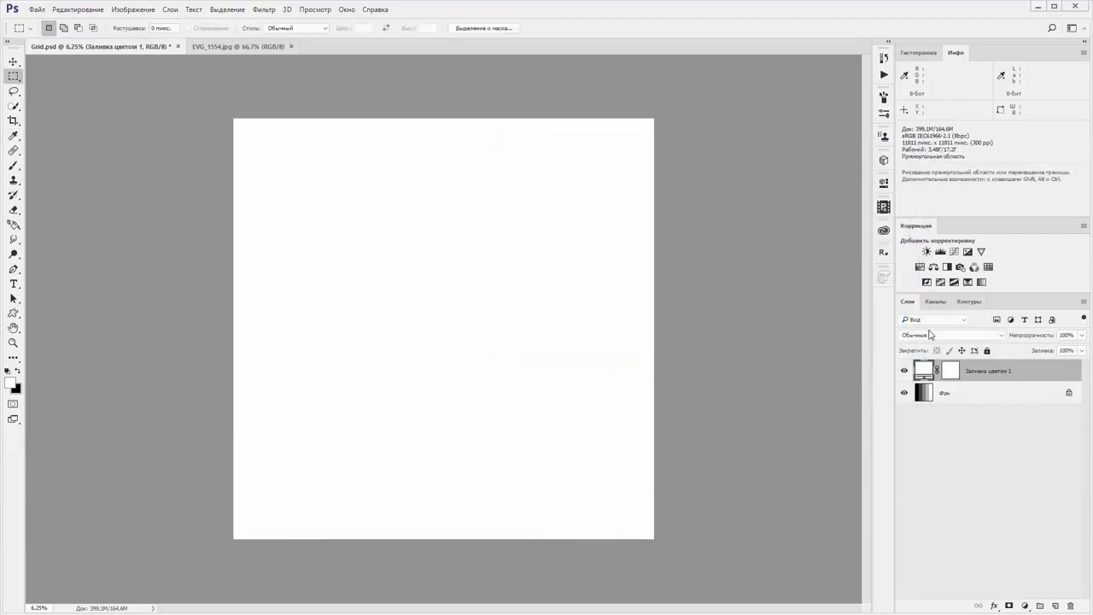
pyautogui.click(930, 336)
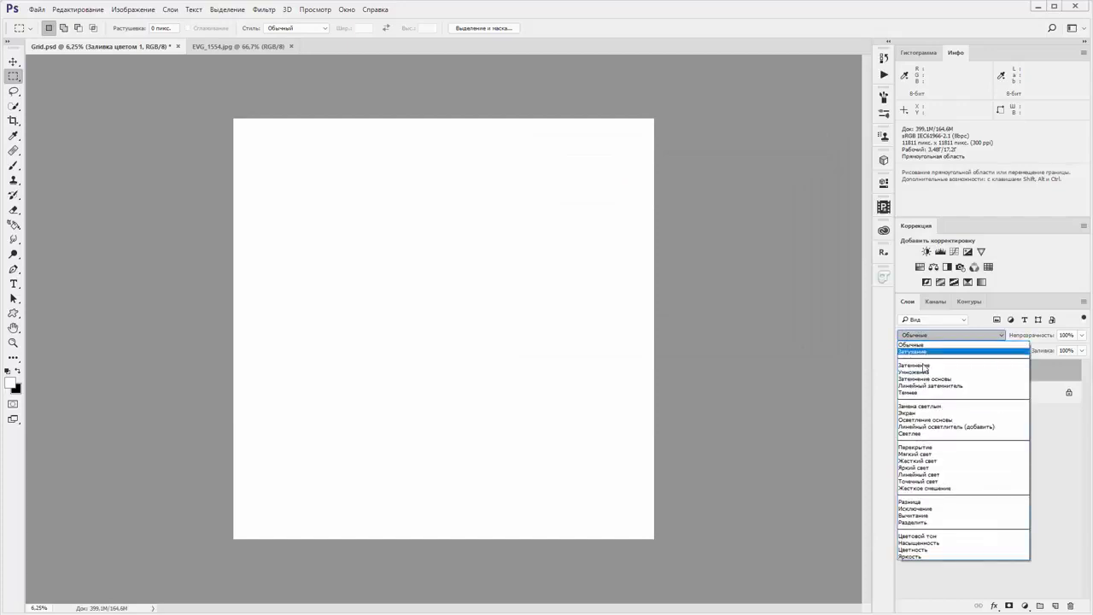
pyautogui.click(924, 373)
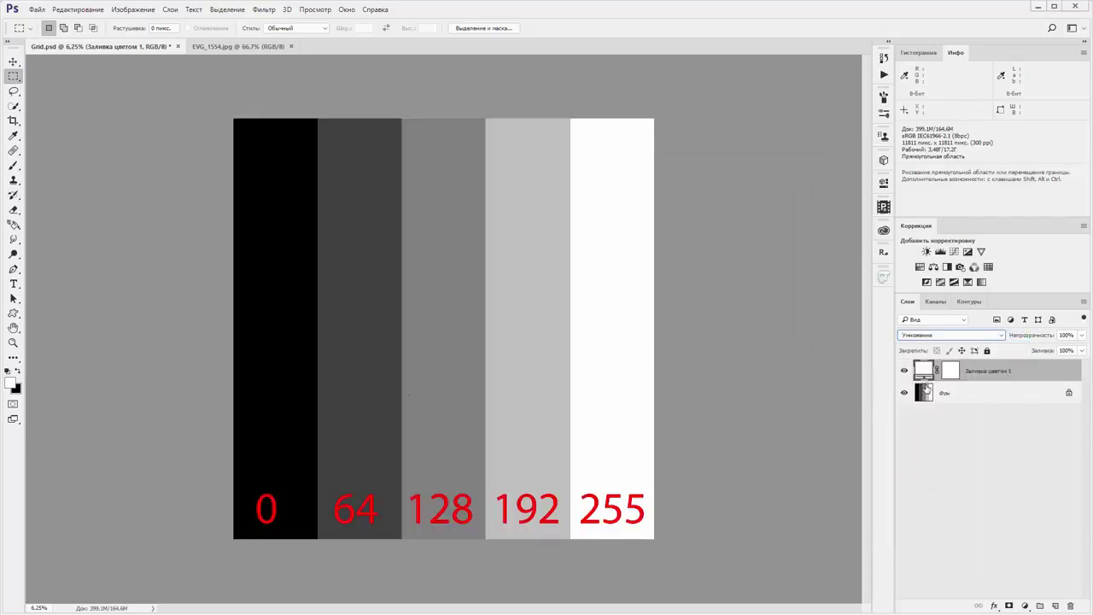
pyautogui.click(904, 375)
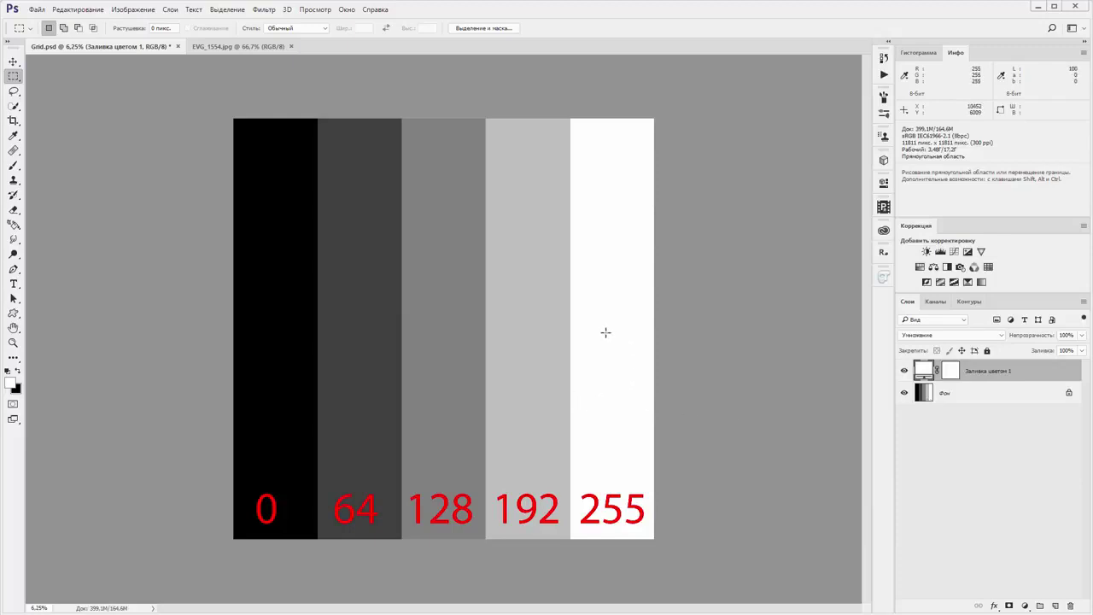
pyautogui.doubleClick(923, 373)
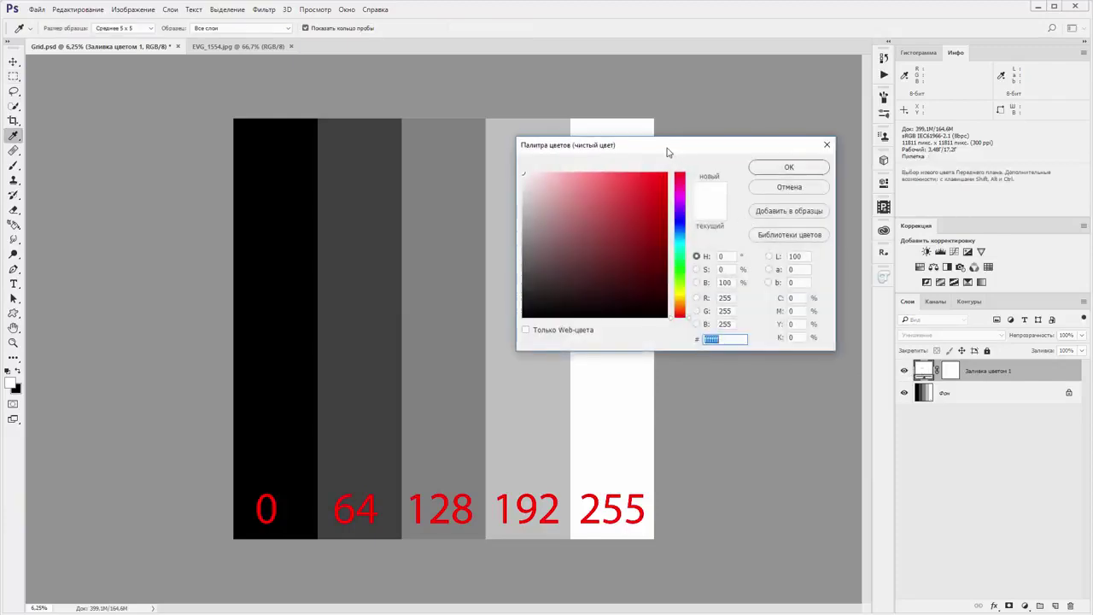
pyautogui.moveTo(664, 148); pyautogui.dragTo(854, 132)
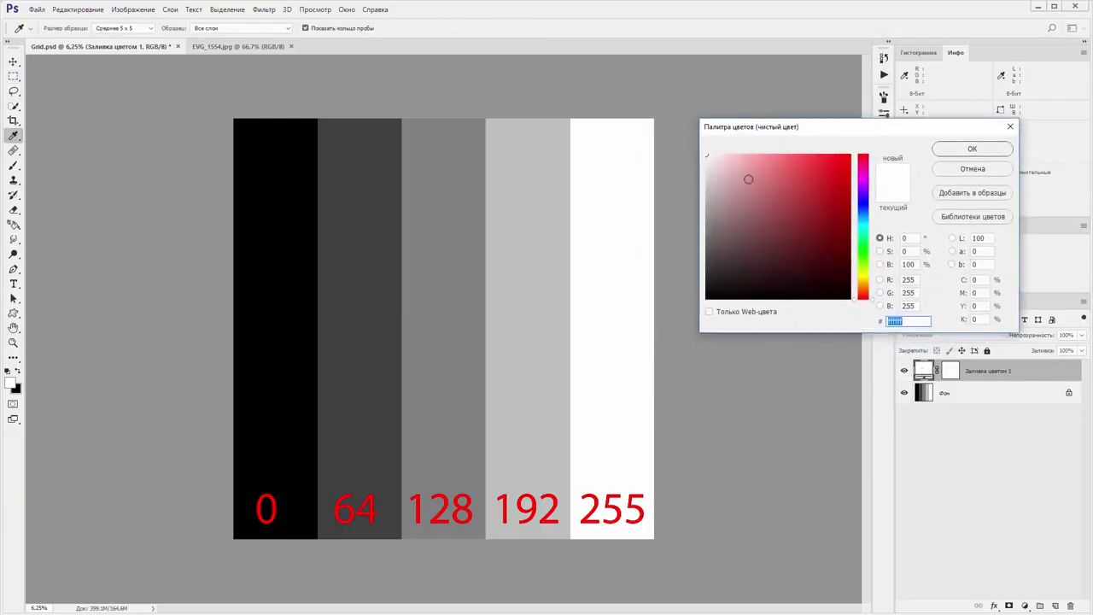
pyautogui.click(705, 169)
pyautogui.moveTo(705, 169); pyautogui.dragTo(707, 189)
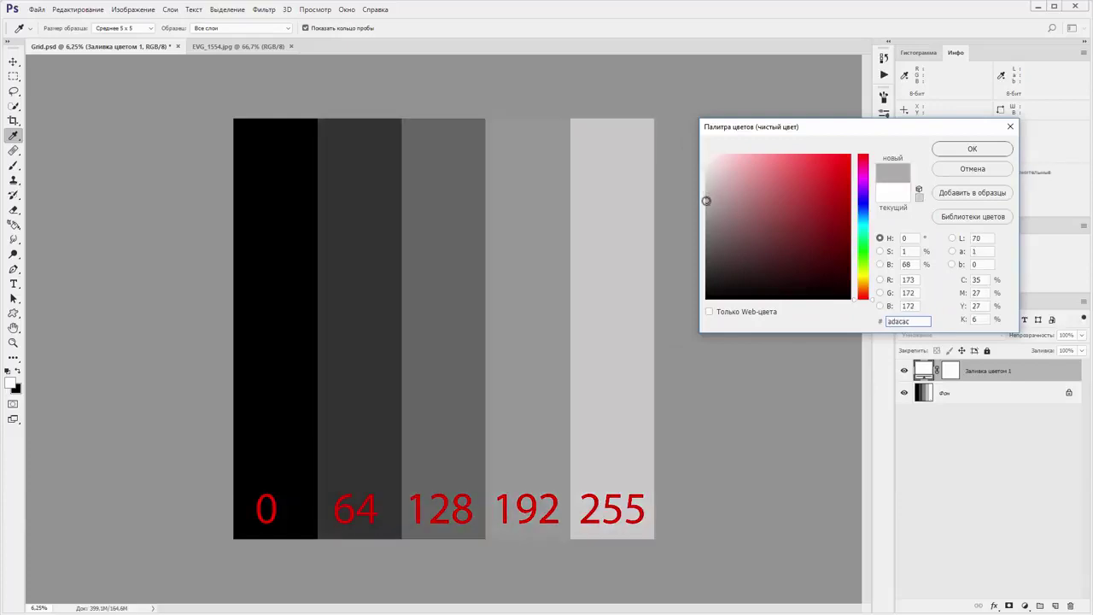
pyautogui.moveTo(707, 189)
pyautogui.mouseDown()
pyautogui.moveTo(703, 238)
pyautogui.moveTo(705, 227)
pyautogui.mouseUp()
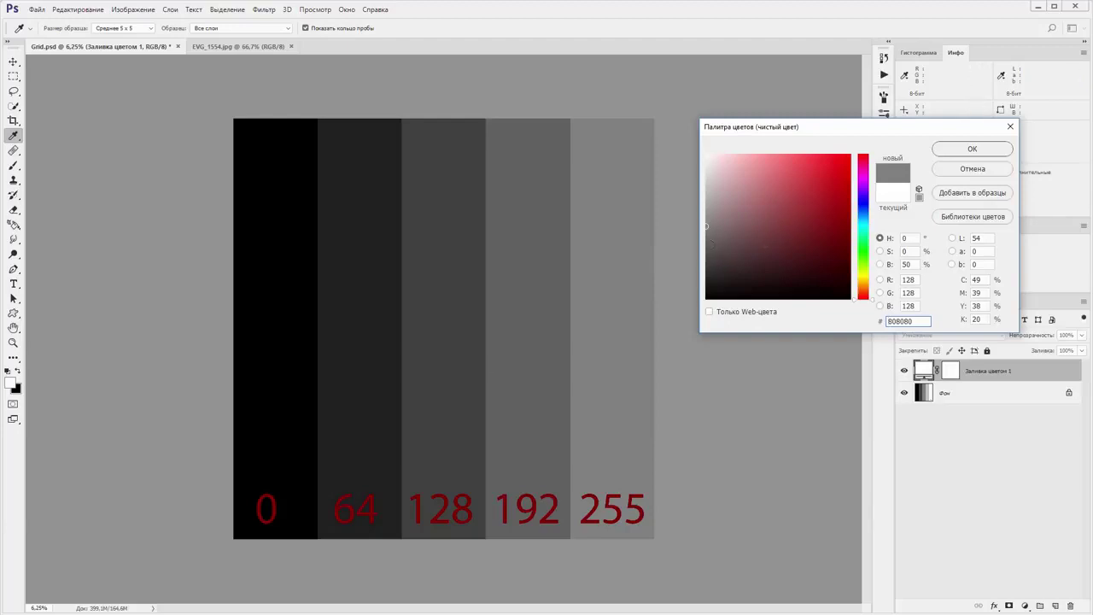
pyautogui.moveTo(706, 227); pyautogui.dragTo(706, 260)
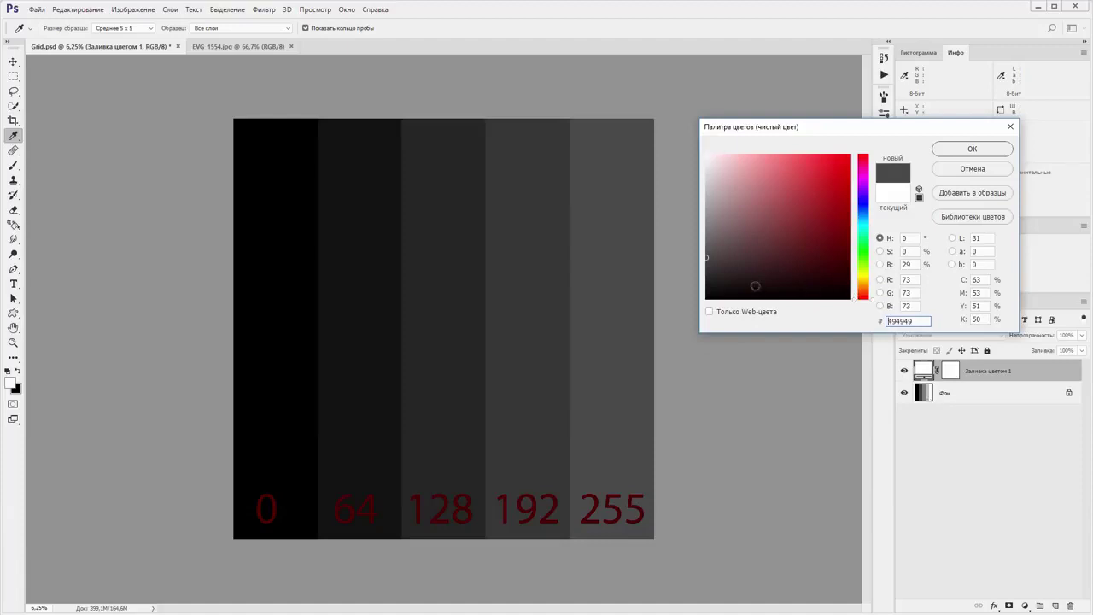
pyautogui.click(709, 274)
pyautogui.moveTo(708, 274); pyautogui.dragTo(704, 312)
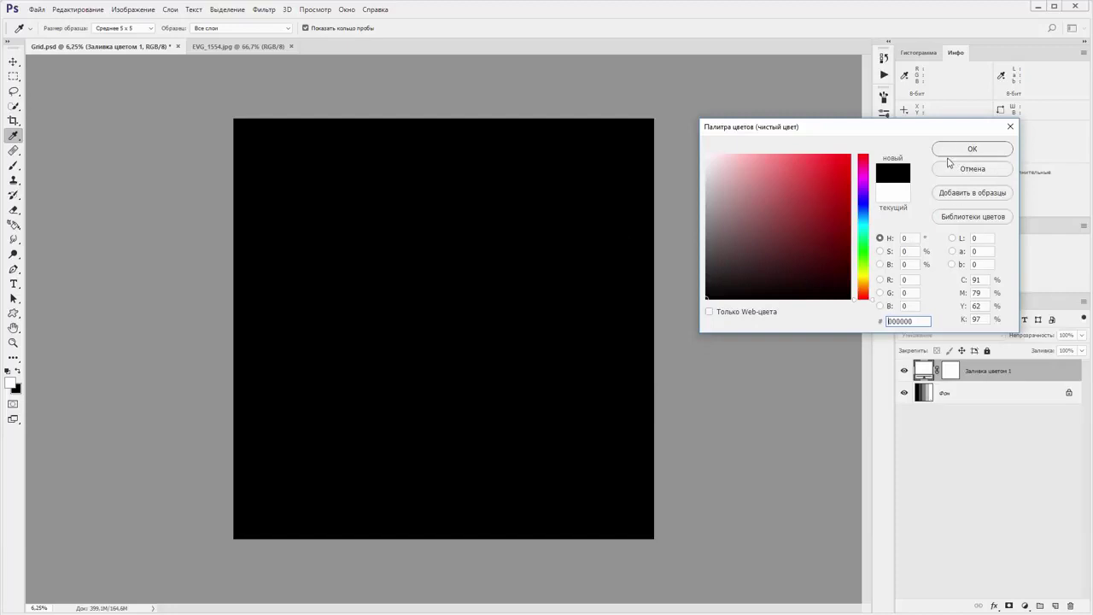
pyautogui.click(958, 169)
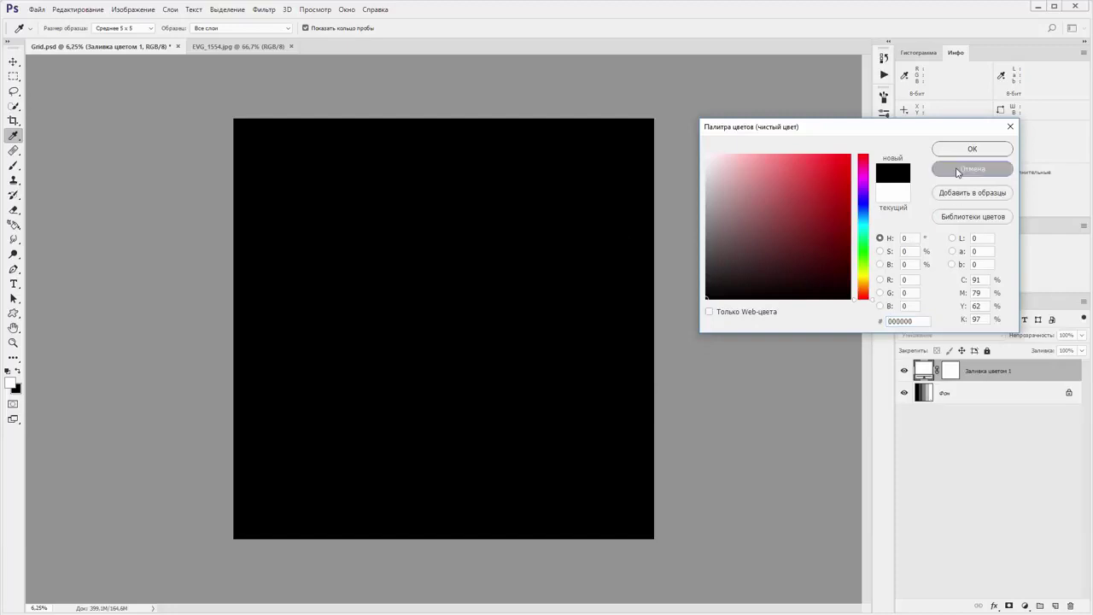
pyautogui.press('m')
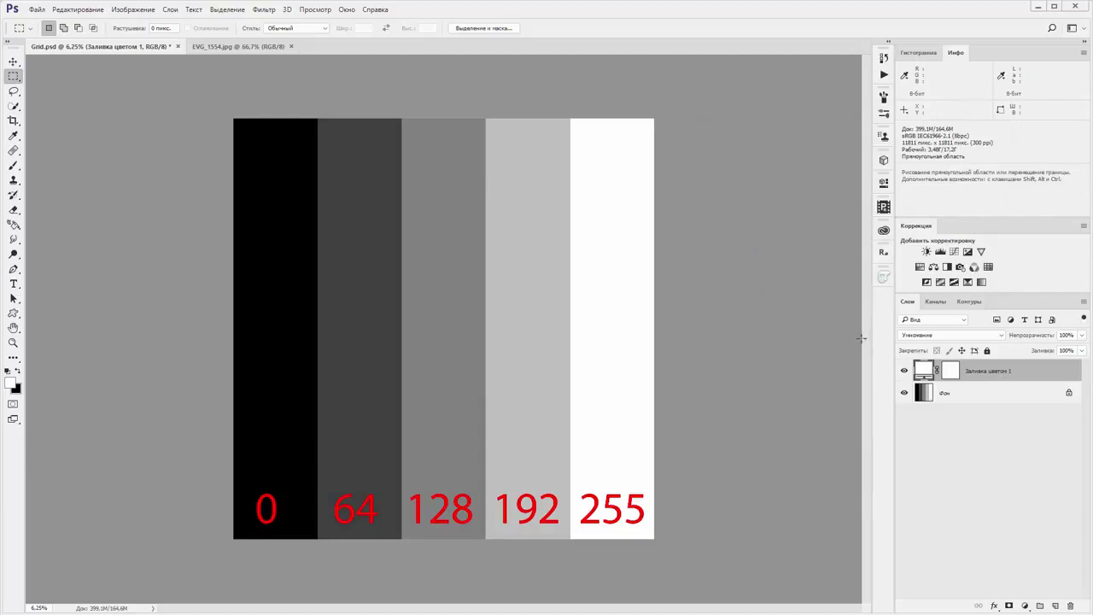
# Hide the fill layer and add a Curves layer with the white point lowered to output 128
pyautogui.click(905, 373)
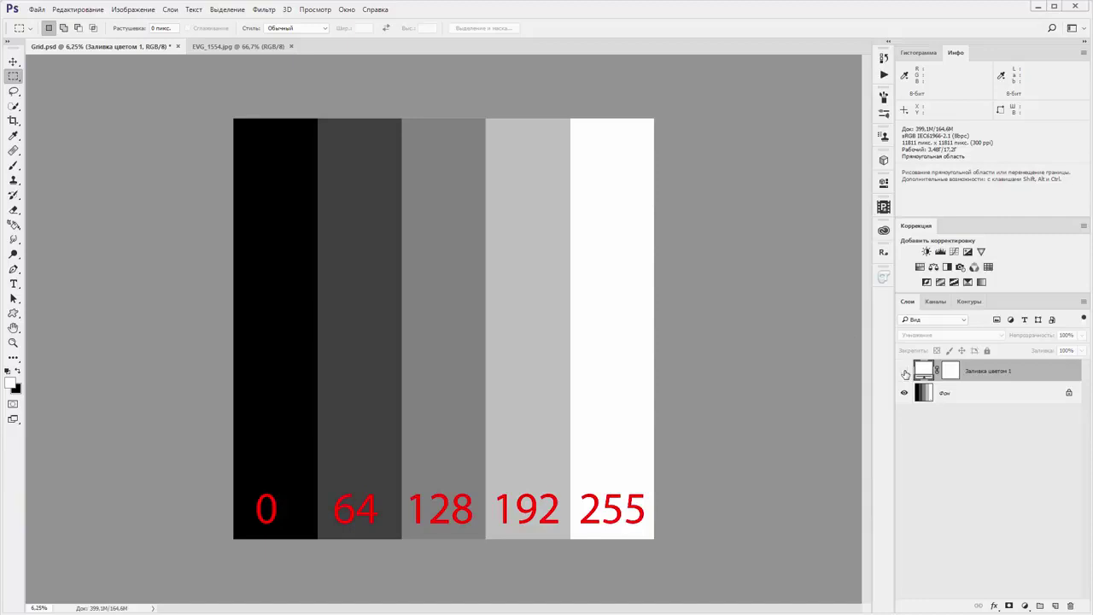
pyautogui.click(1025, 608)
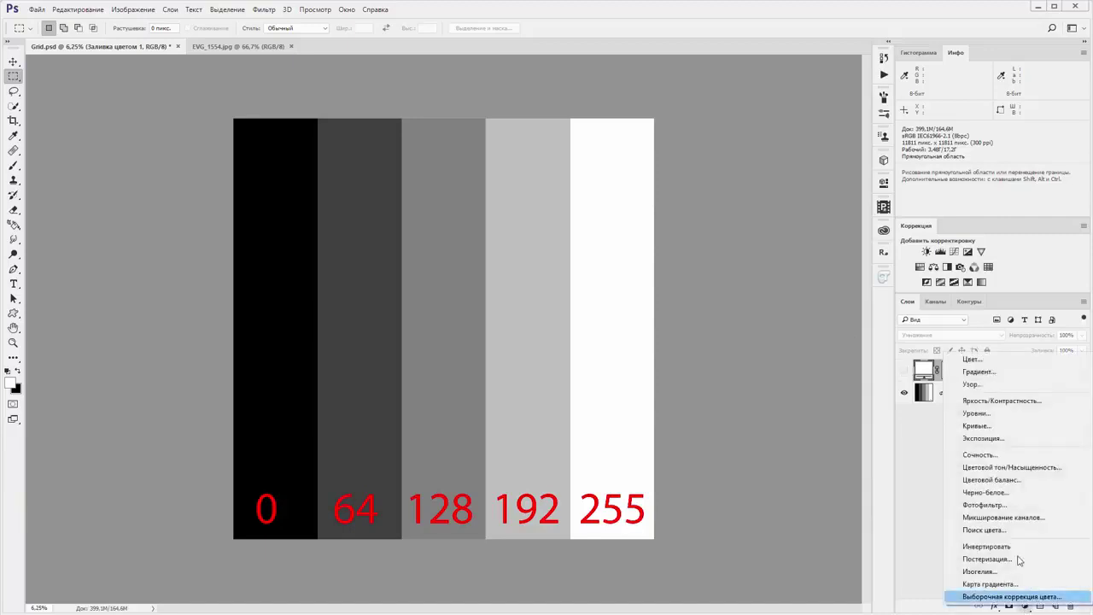
pyautogui.click(978, 426)
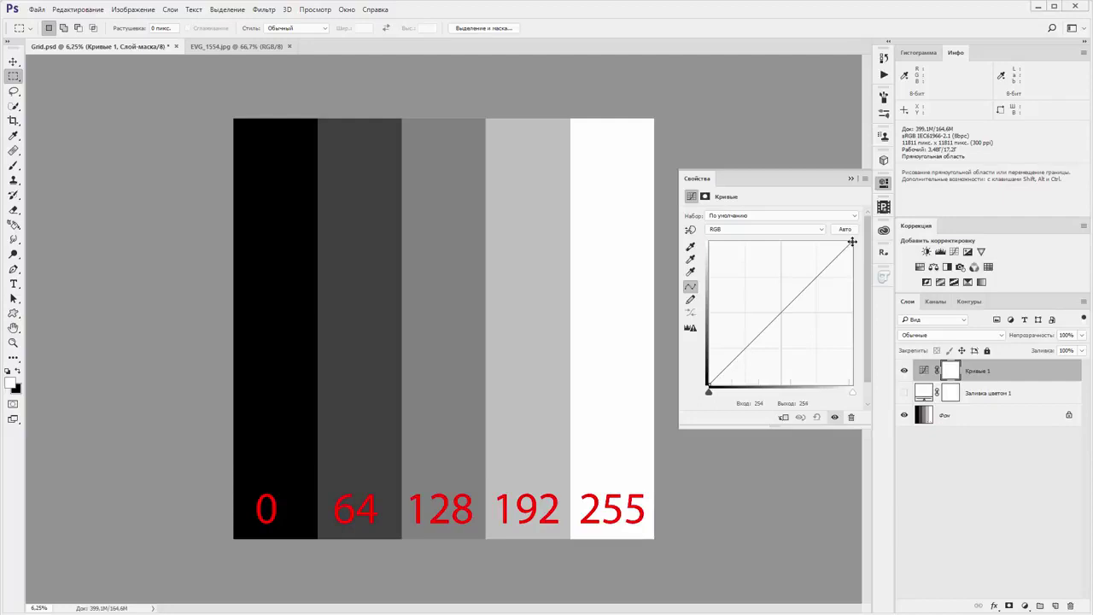
pyautogui.moveTo(852, 241); pyautogui.dragTo(878, 312)
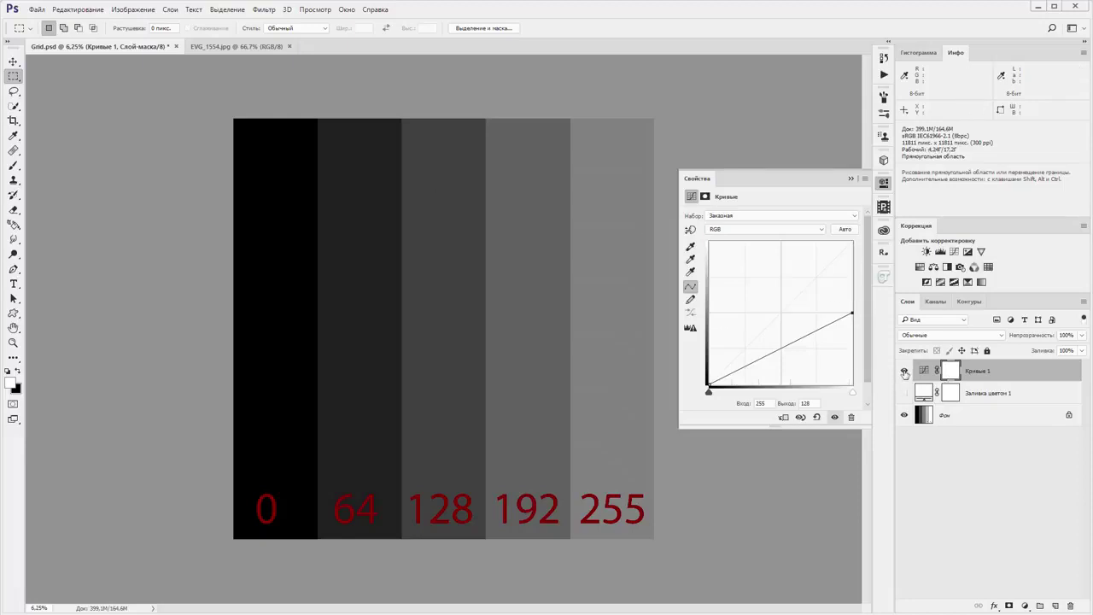
# Hide Curves 1 and change the Multiply fill layer's colour to mid grey
pyautogui.click(904, 373)
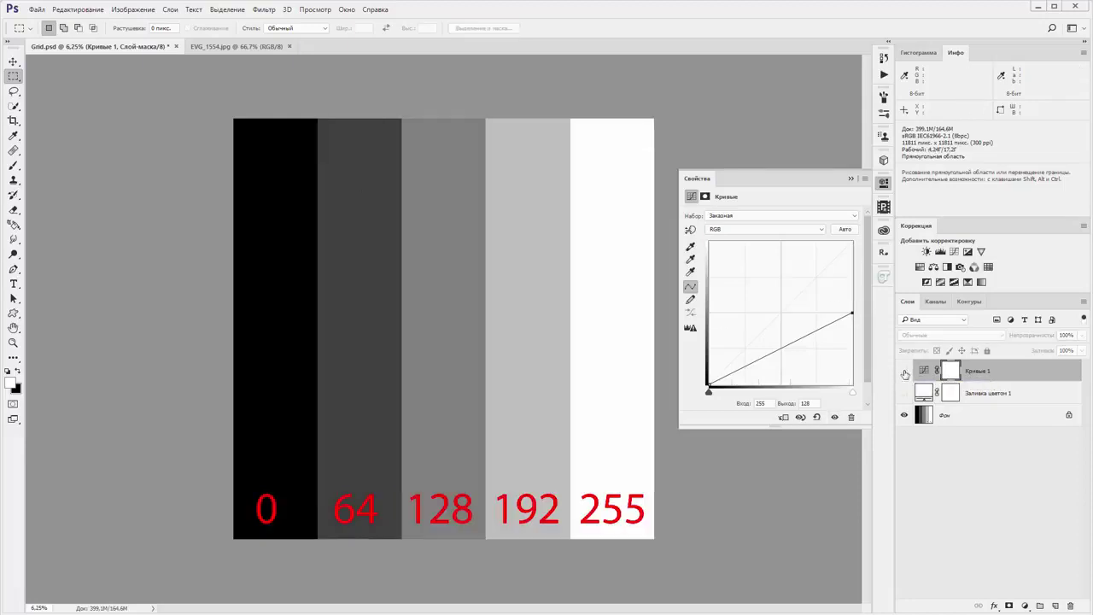
pyautogui.doubleClick(922, 393)
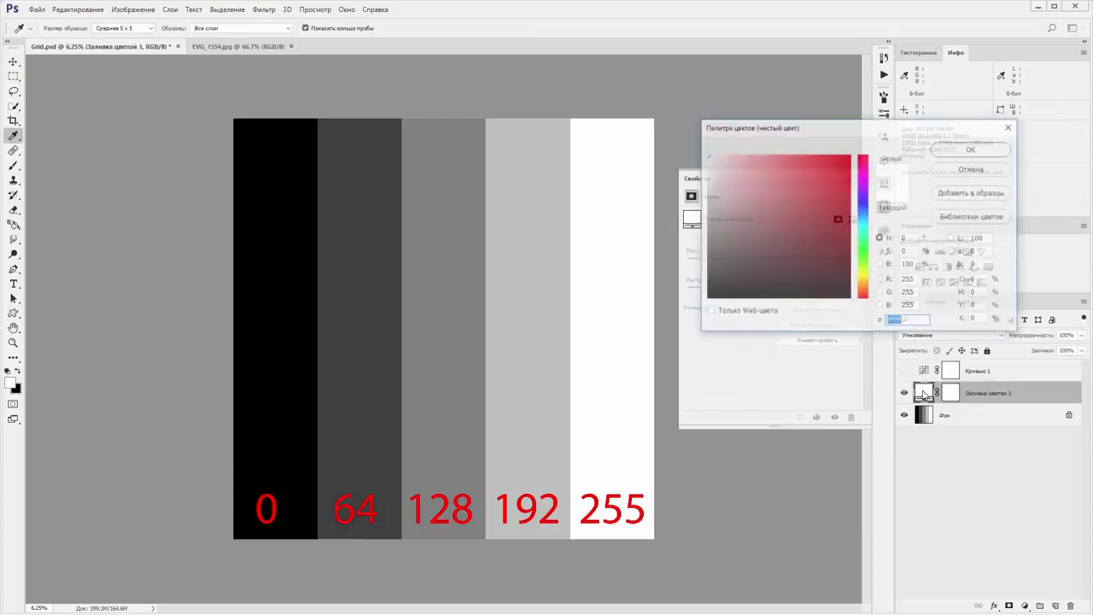
pyautogui.click(706, 224)
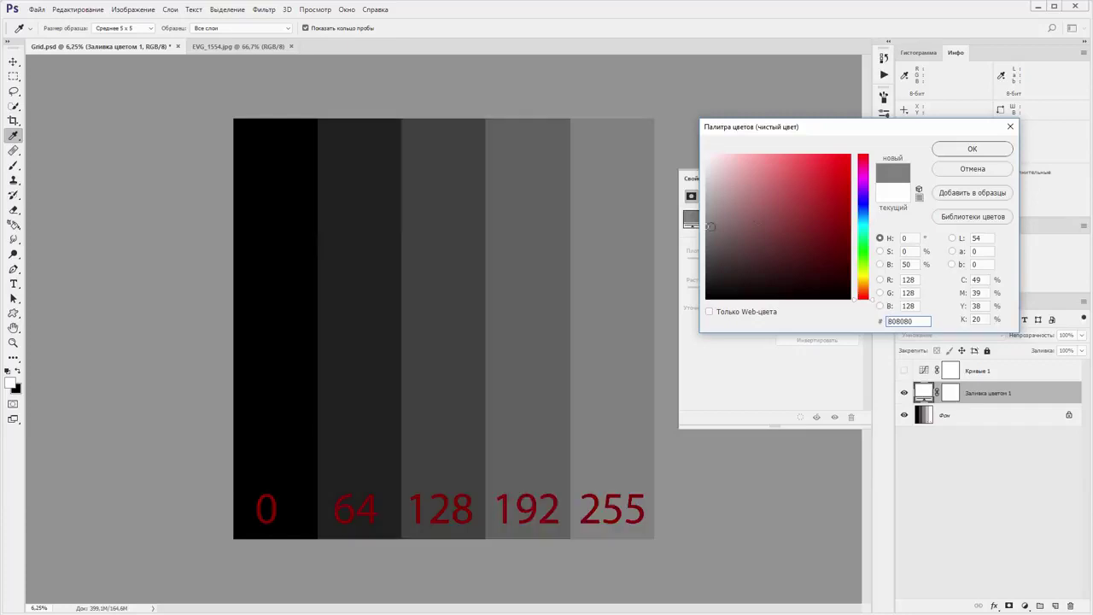
pyautogui.click(958, 150)
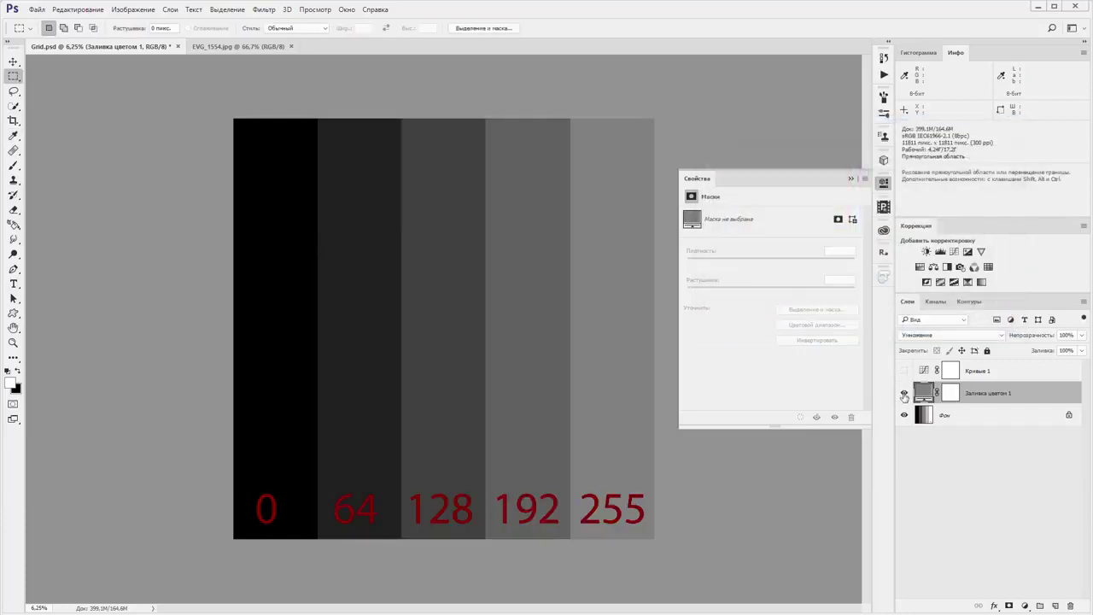
# Hide the grey fill, show Curves 1, and set its white-point output to 188
pyautogui.click(904, 394)
pyautogui.click(904, 371)
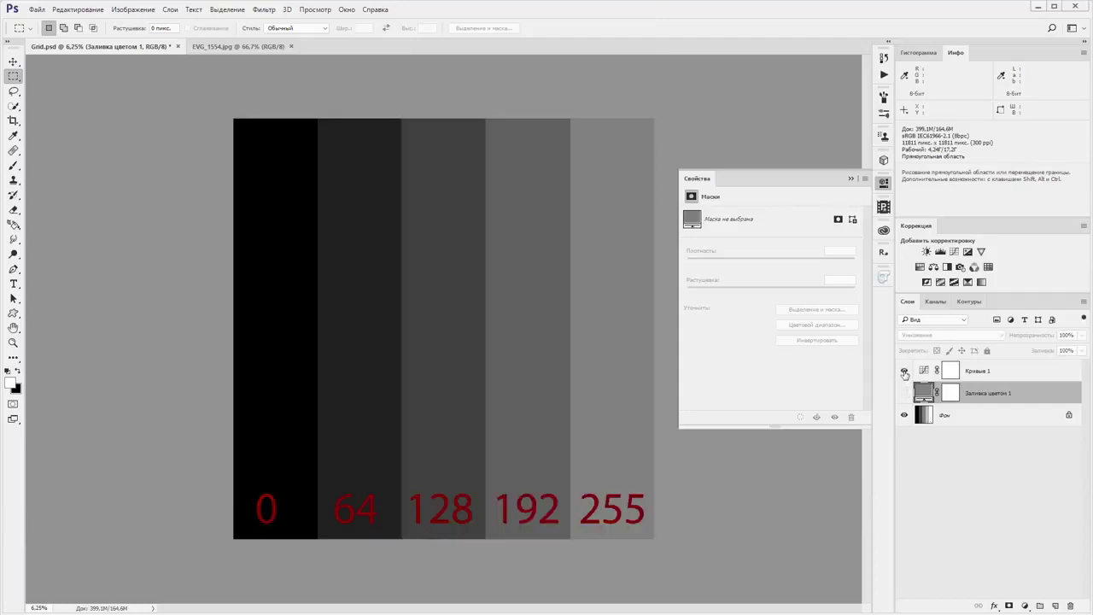
pyautogui.click(904, 371)
pyautogui.click(904, 370)
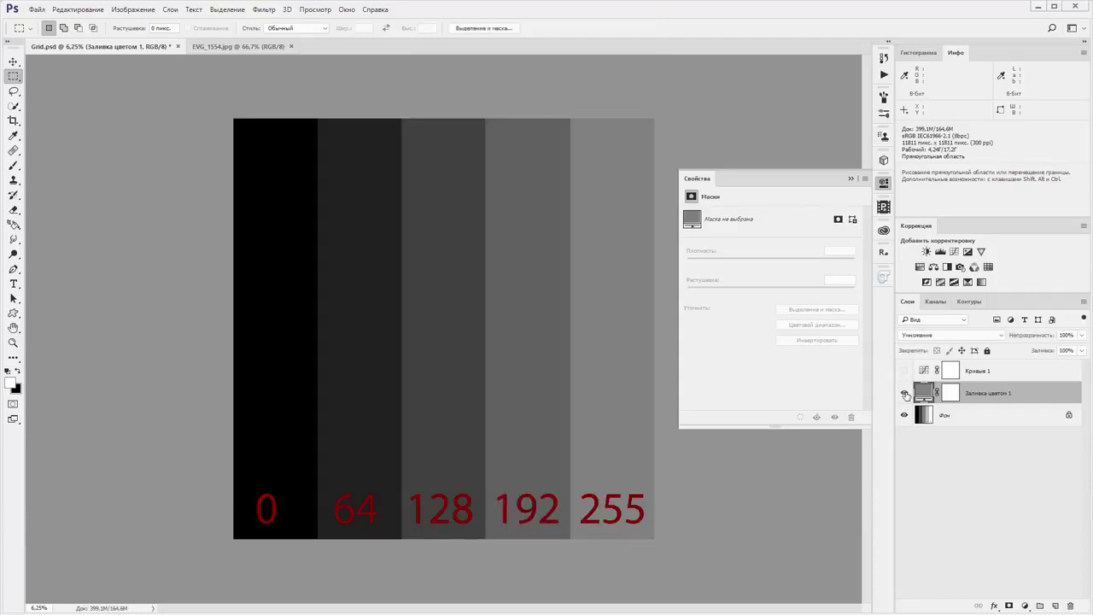
pyautogui.click(978, 371)
pyautogui.moveTo(851, 311)
pyautogui.mouseDown()
pyautogui.moveTo(852, 253)
pyautogui.moveTo(851, 276)
pyautogui.mouseUp()
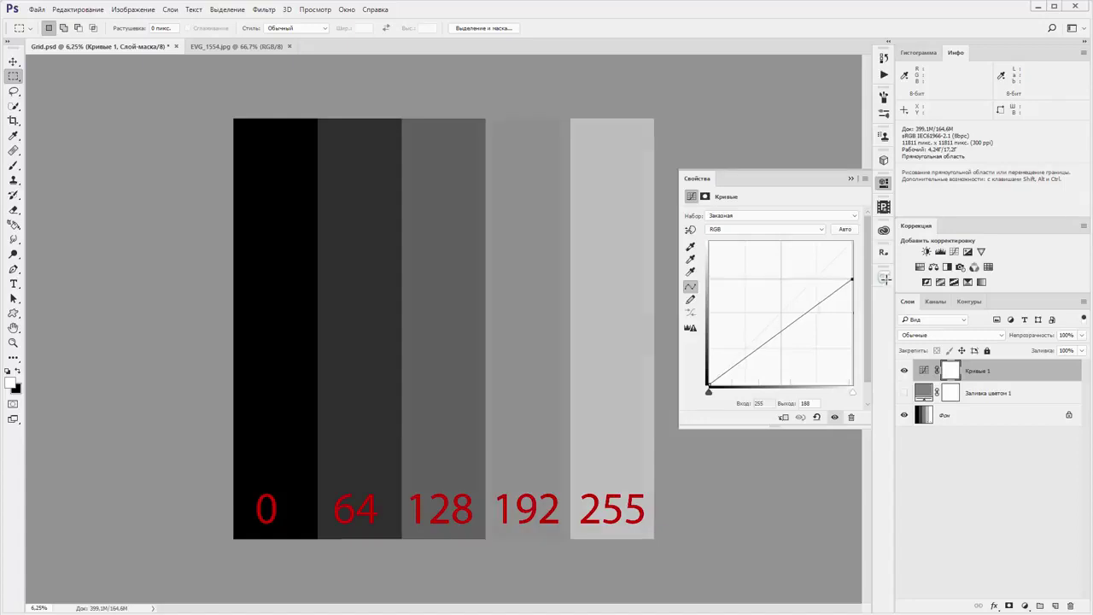
# Return the Curves 1 white point to output 255 and hide the layer
pyautogui.moveTo(851, 276)
pyautogui.mouseDown()
pyautogui.moveTo(888, 317)
pyautogui.moveTo(893, 370)
pyautogui.moveTo(918, 226)
pyautogui.mouseUp()
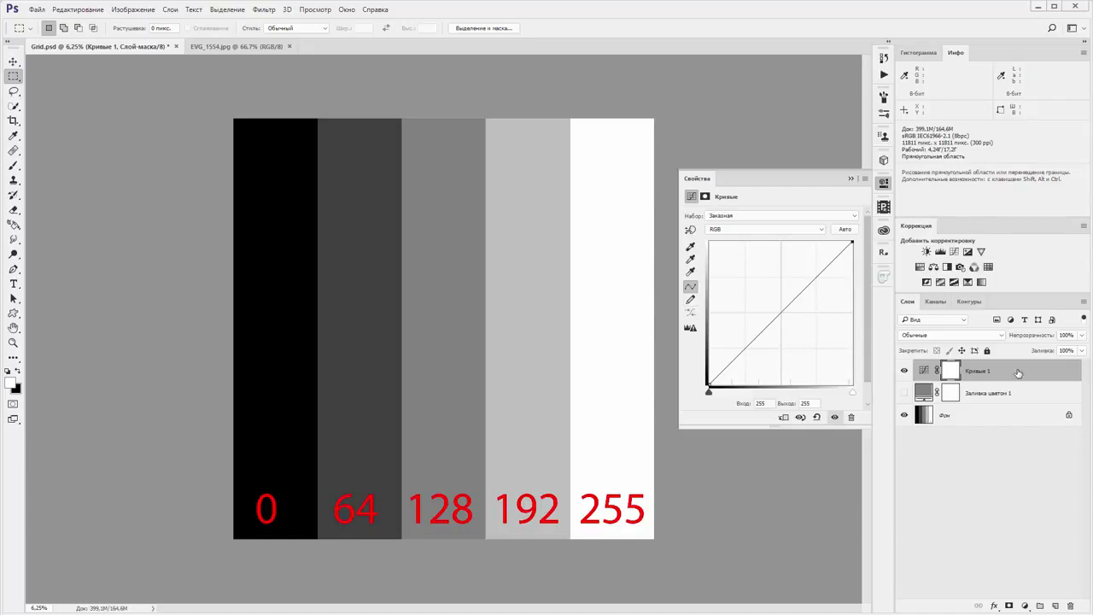
pyautogui.click(904, 371)
# Add a Solid Color fill layer with colour R224 G192 B128
pyautogui.click(1026, 606)
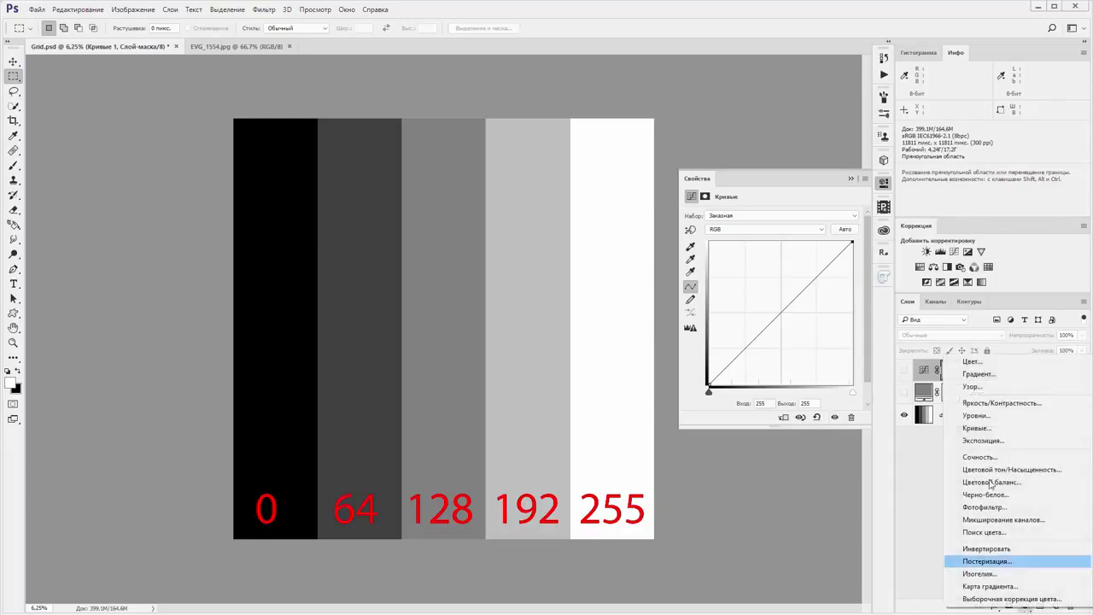
pyautogui.click(971, 362)
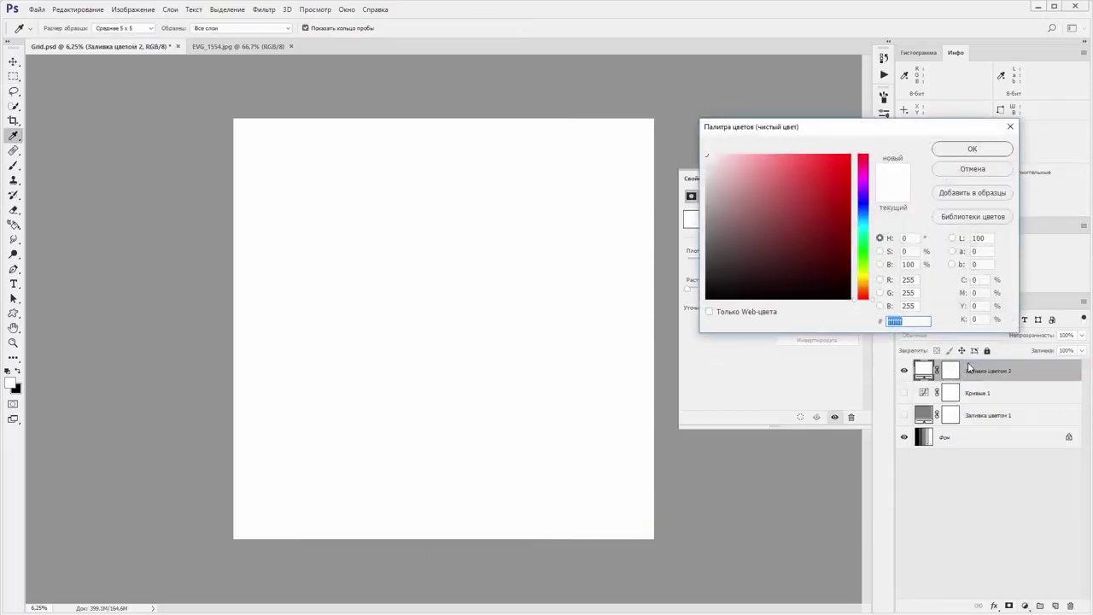
pyautogui.click(918, 280)
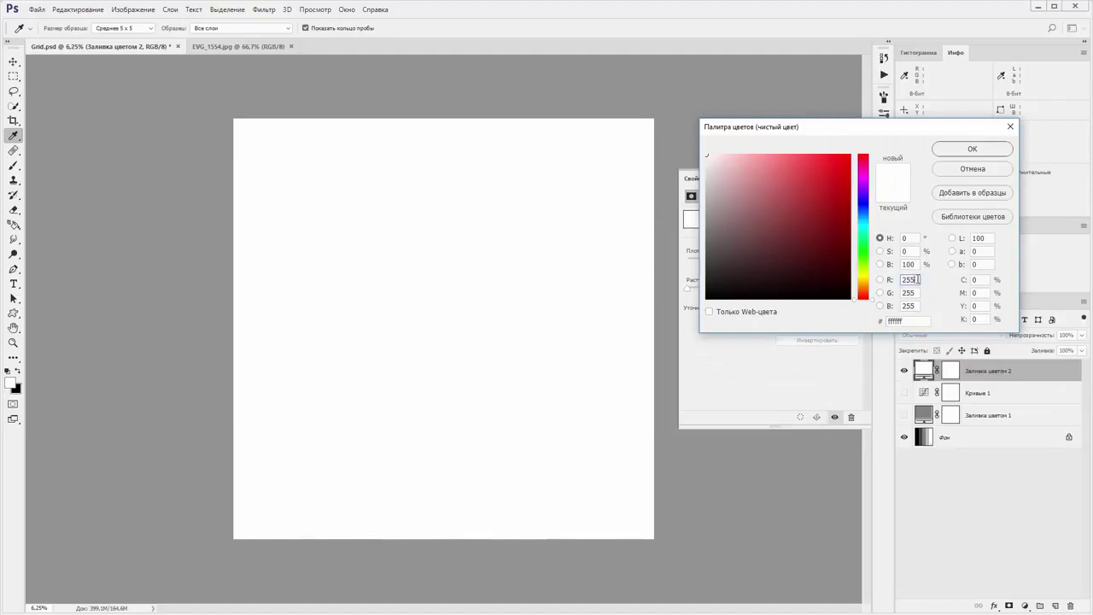
pyautogui.write('2')
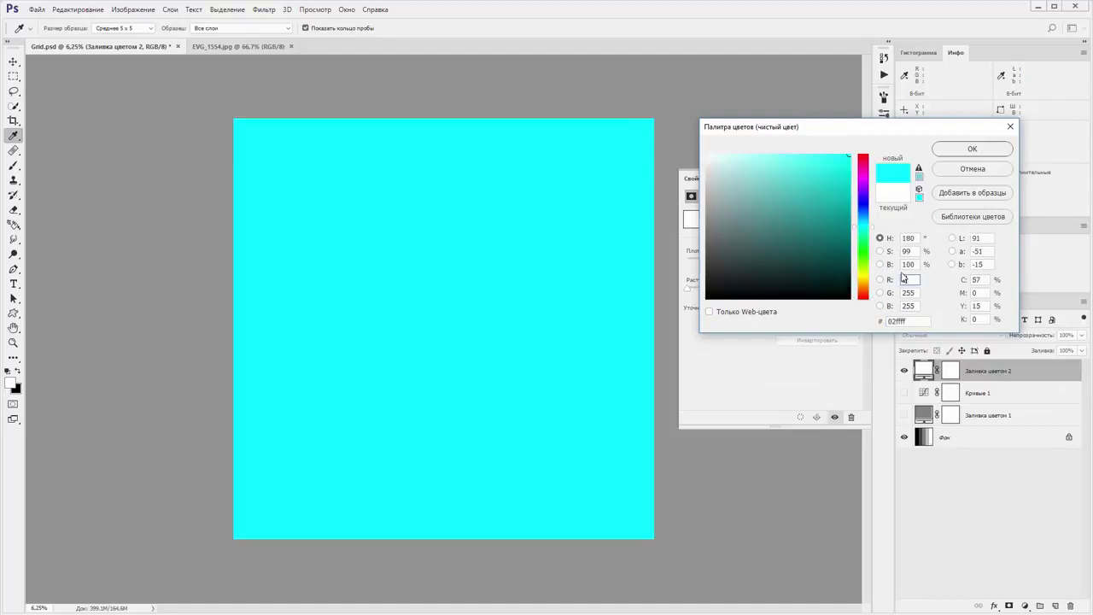
pyautogui.write('24')
pyautogui.press('Tab')
pyautogui.write('1')
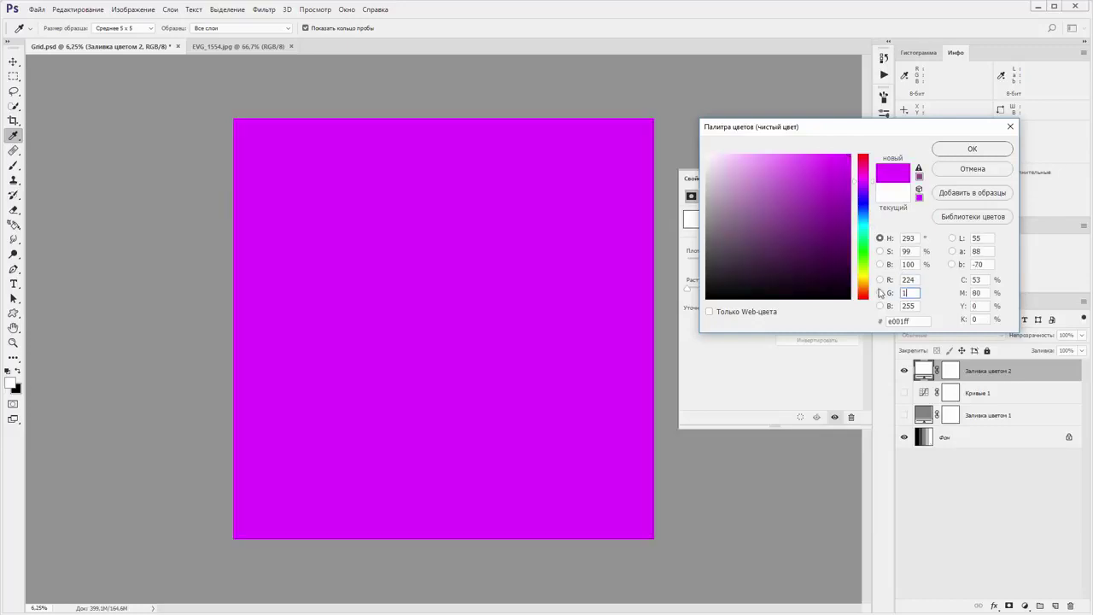
pyautogui.write('92')
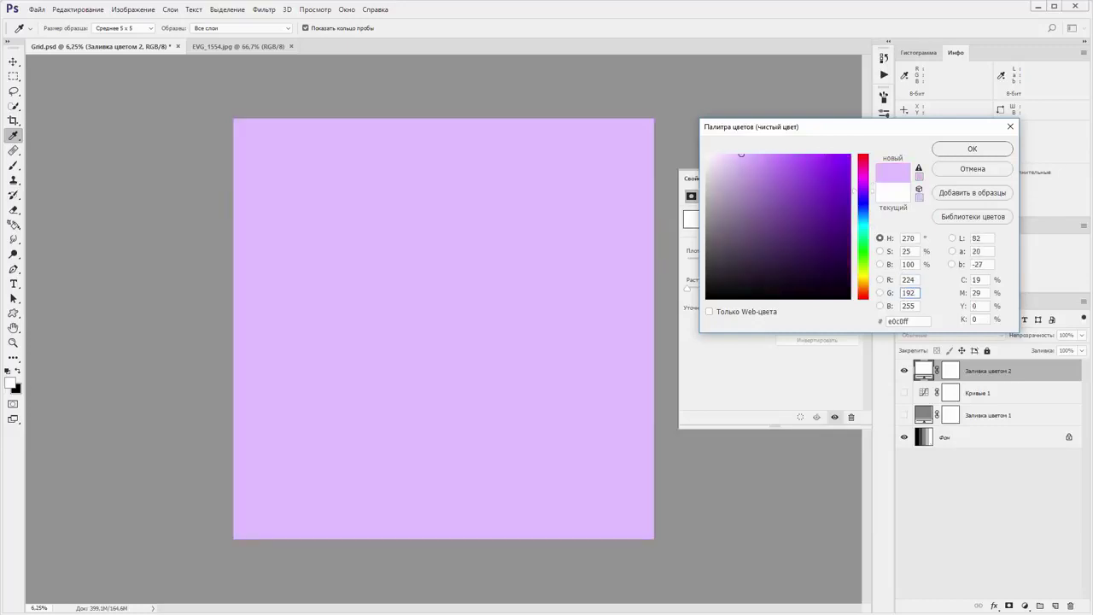
pyautogui.press('Tab')
pyautogui.write('128')
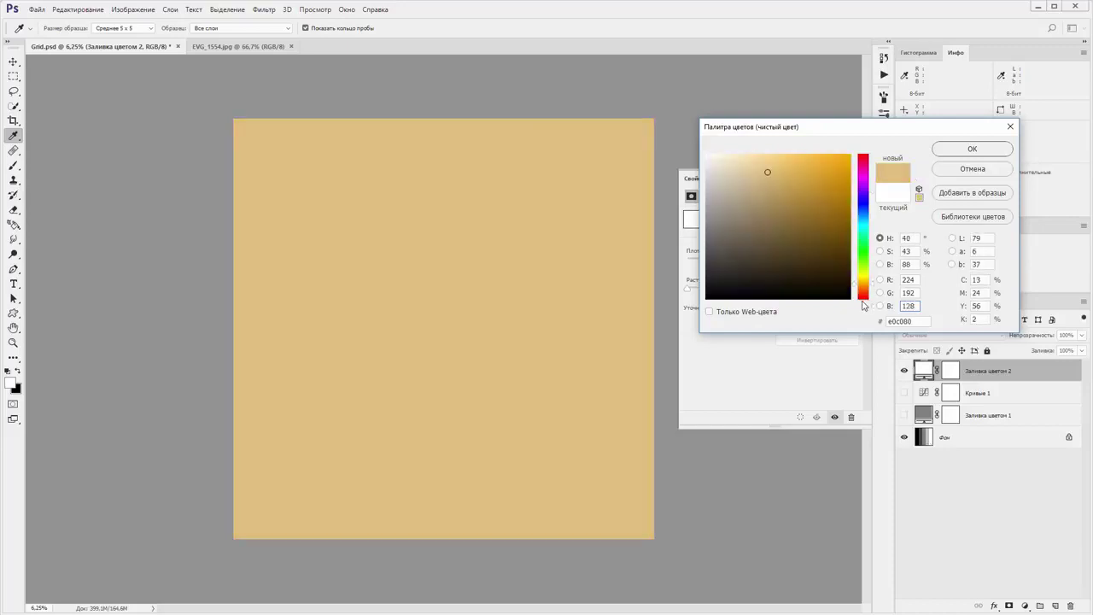
pyautogui.click(971, 149)
# Set the tan fill layer to Multiply and toggle it to compare against the grey bars
pyautogui.click(935, 335)
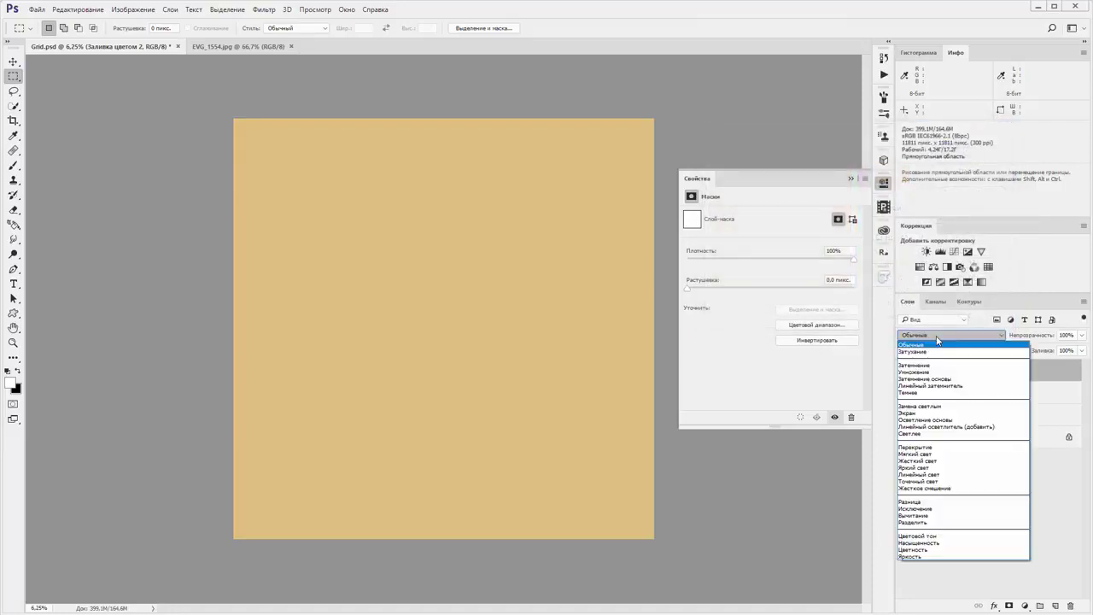
pyautogui.click(924, 372)
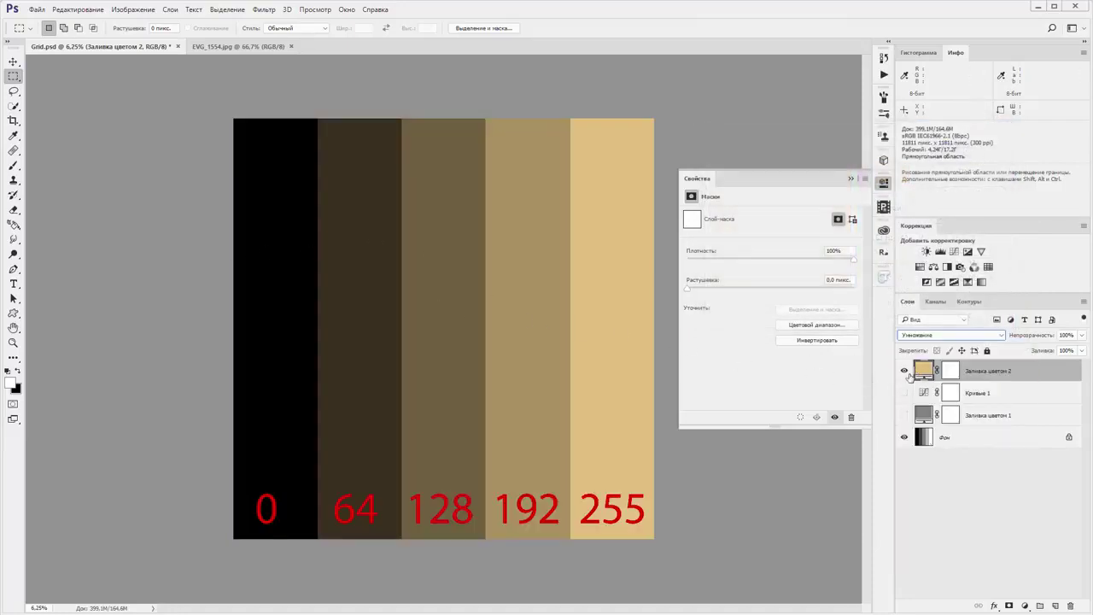
pyautogui.click(904, 371)
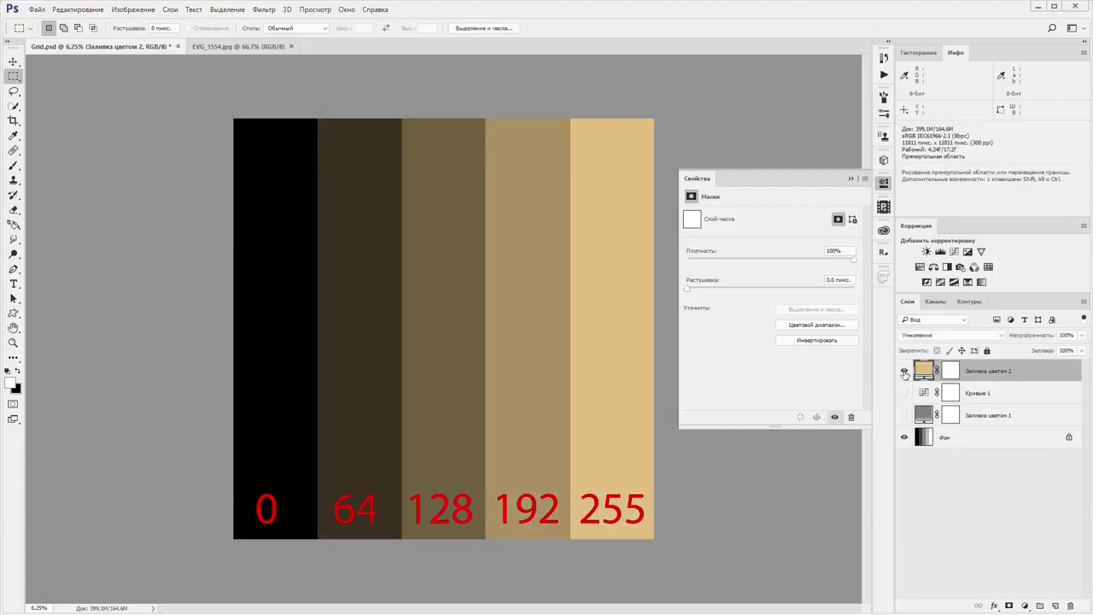
pyautogui.click(904, 371)
# Hide the tan fill and add a Curves layer with Red white-point output 224
pyautogui.click(904, 371)
pyautogui.click(1024, 605)
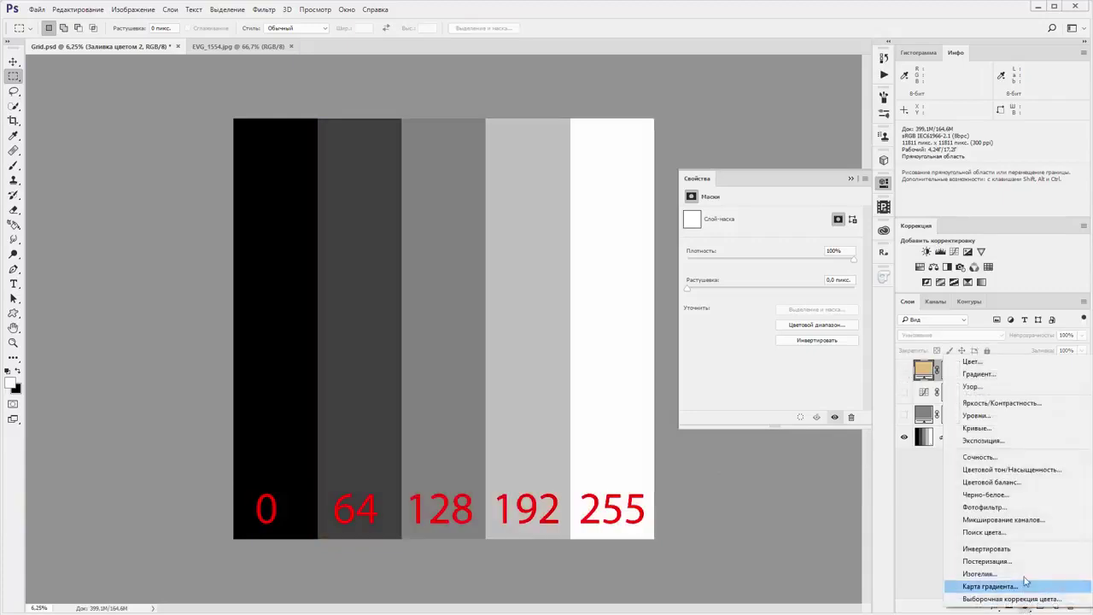
pyautogui.click(976, 427)
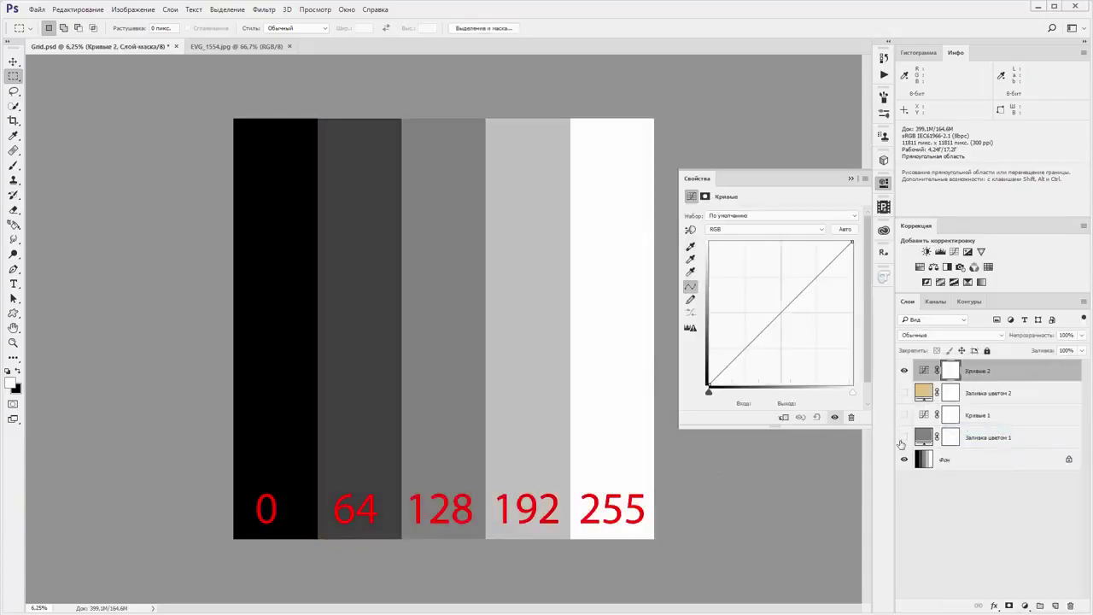
pyautogui.click(766, 231)
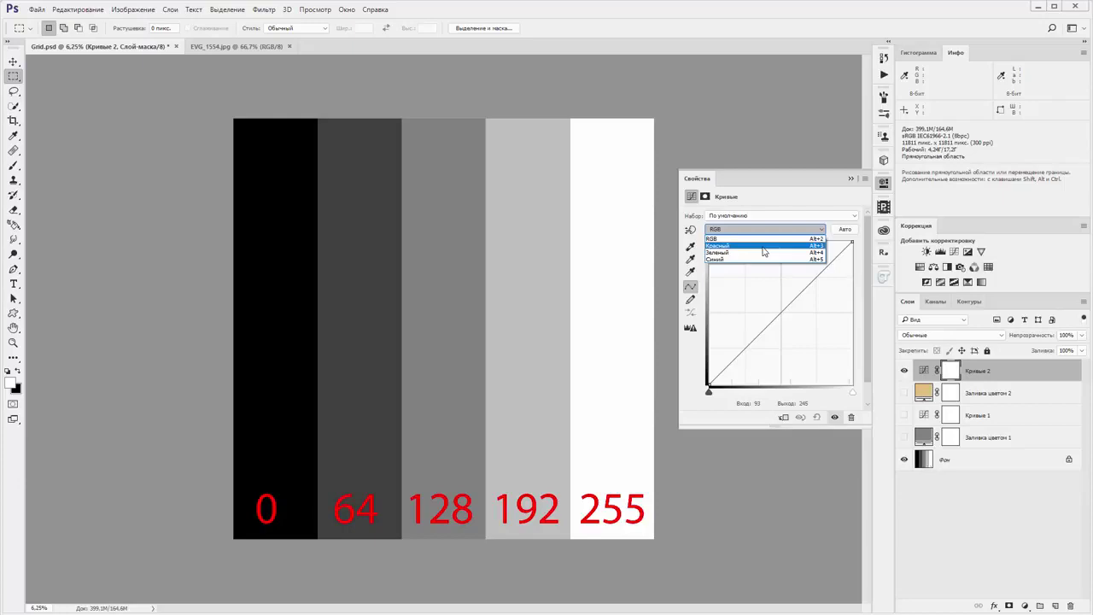
pyautogui.click(763, 250)
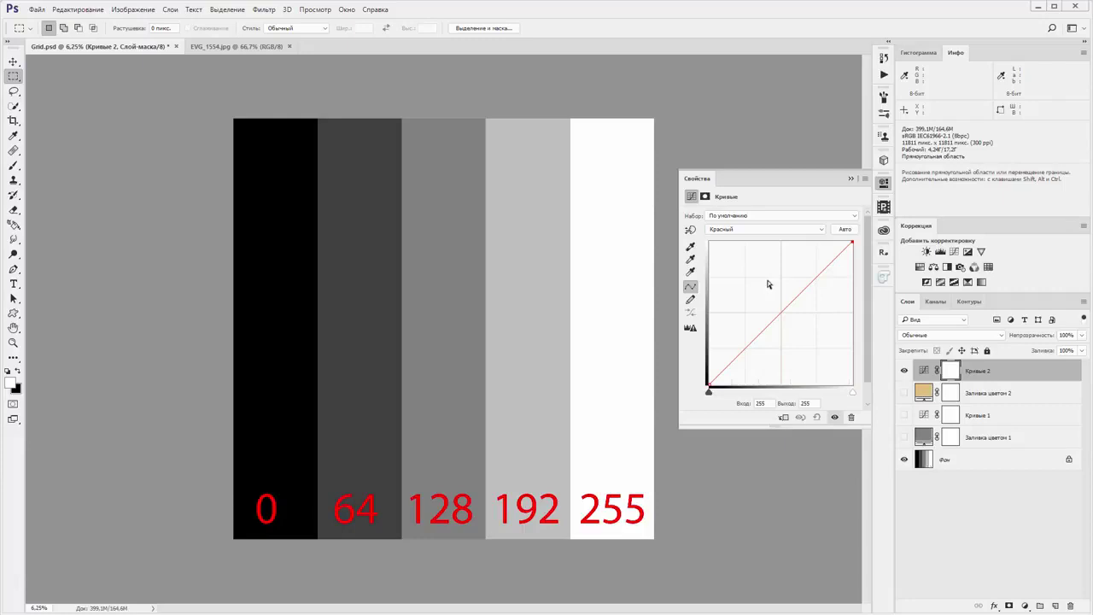
pyautogui.click(810, 402)
pyautogui.write('224')
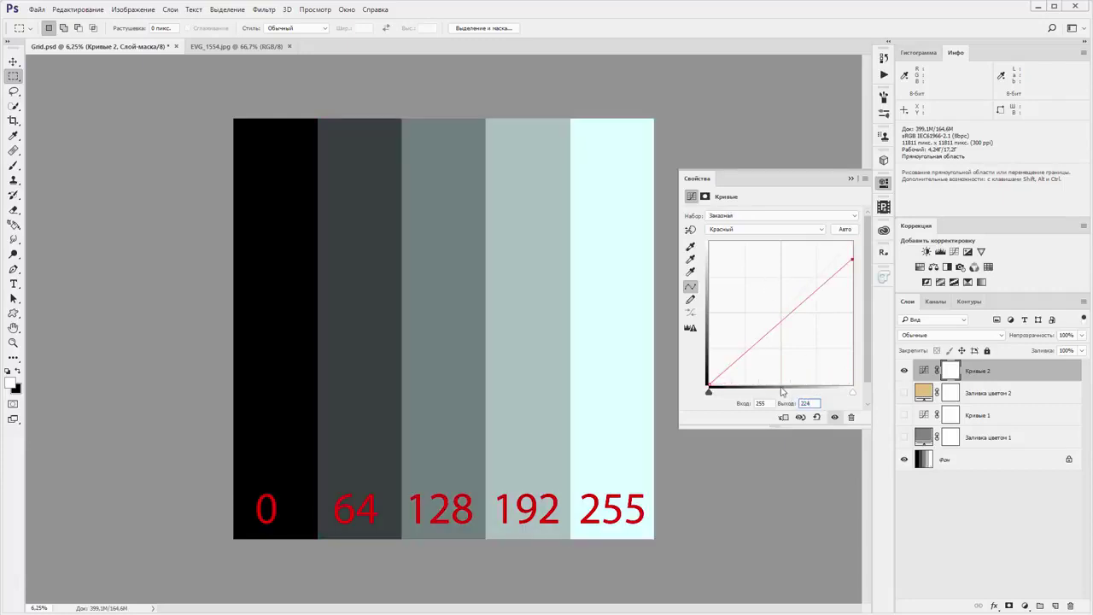
# Set the Curves 2 Green white-point output to 152 and Blue to 128
pyautogui.click(732, 229)
pyautogui.click(732, 253)
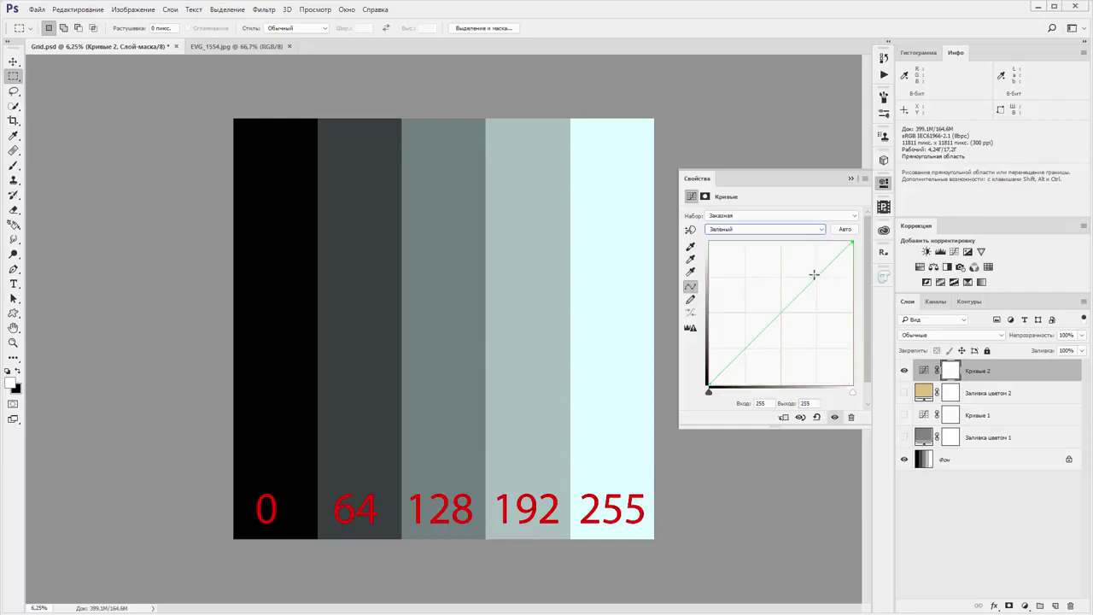
pyautogui.click(814, 403)
pyautogui.write('1')
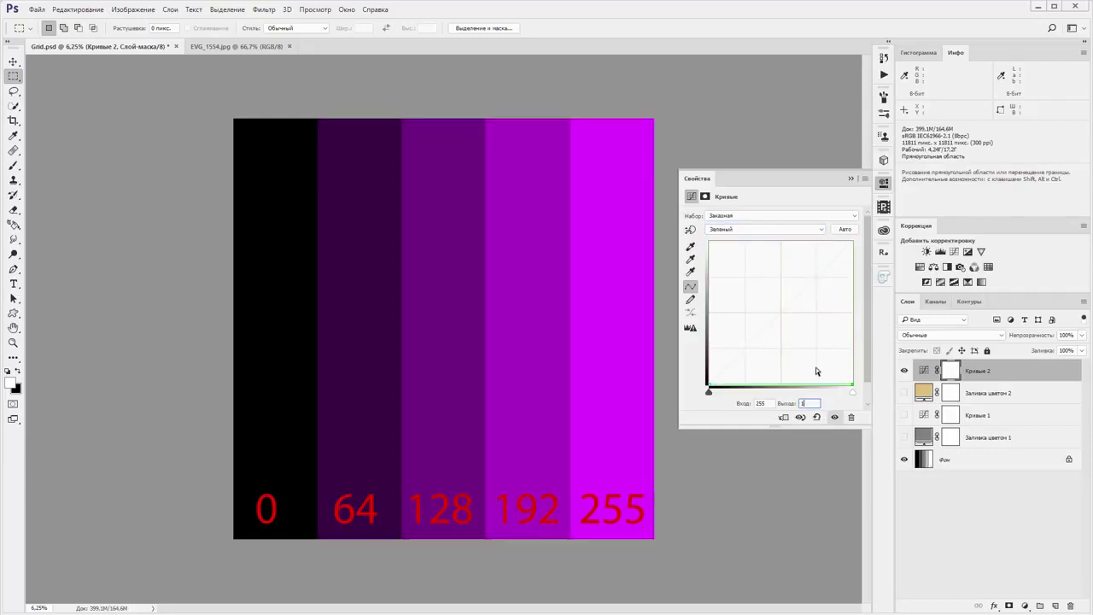
pyautogui.write('52')
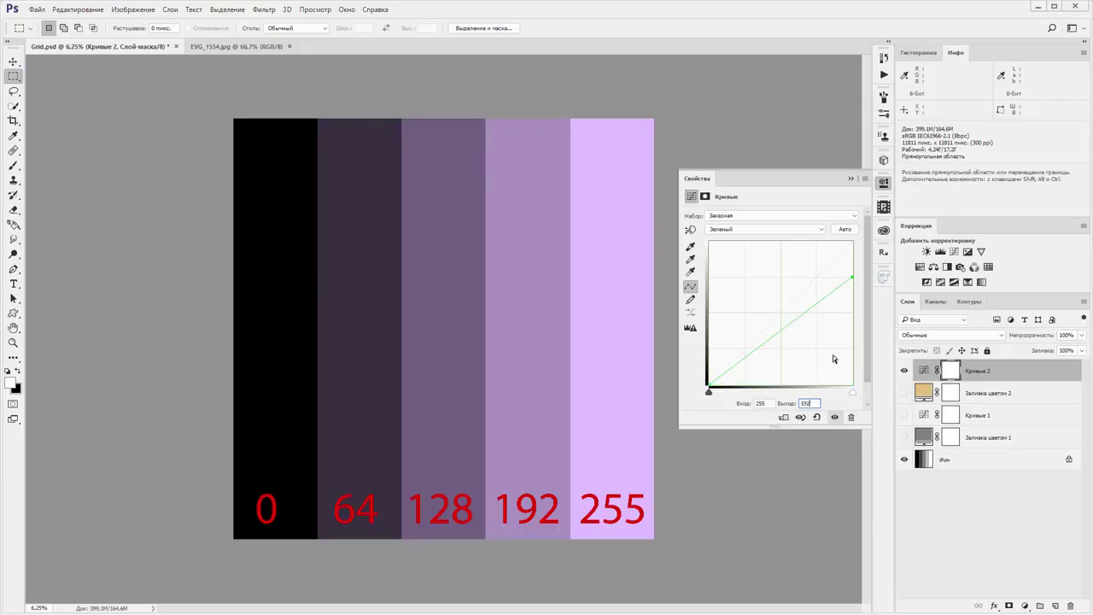
pyautogui.click(753, 230)
pyautogui.click(750, 260)
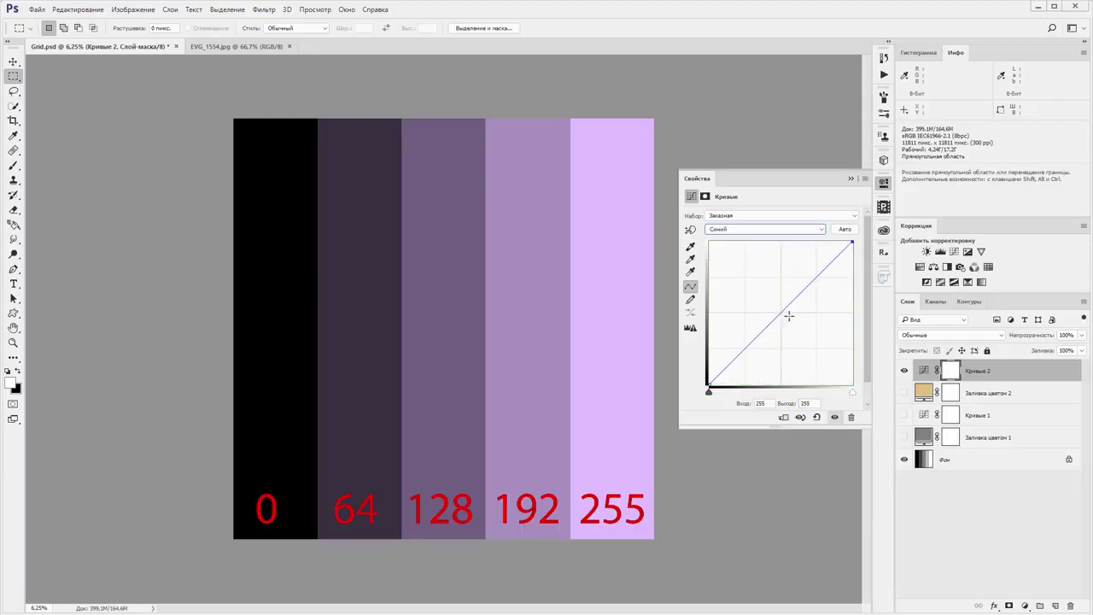
pyautogui.click(807, 402)
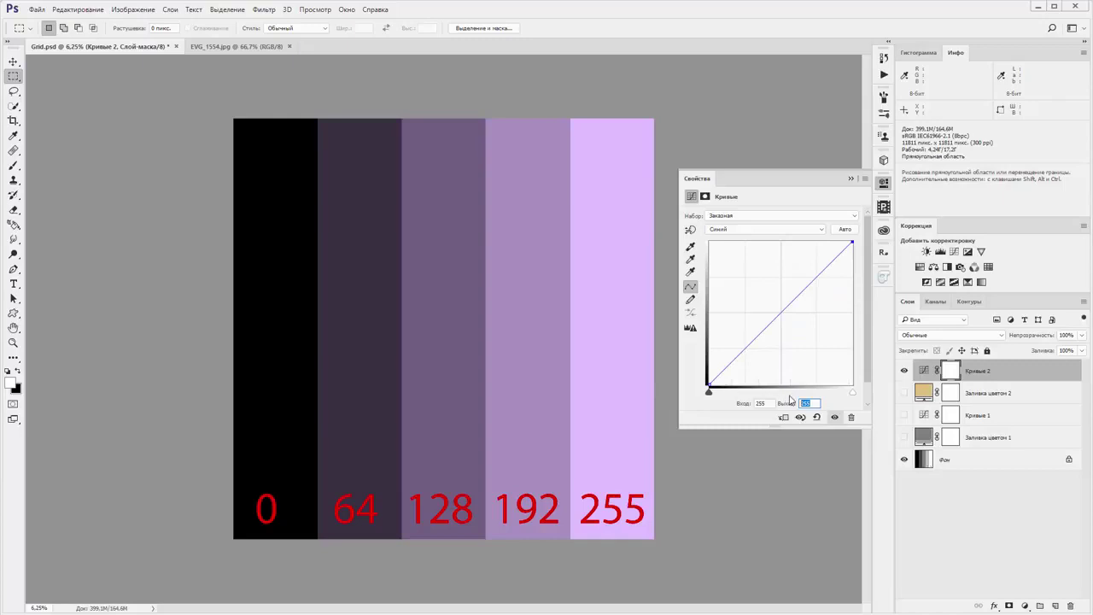
pyautogui.write('12')
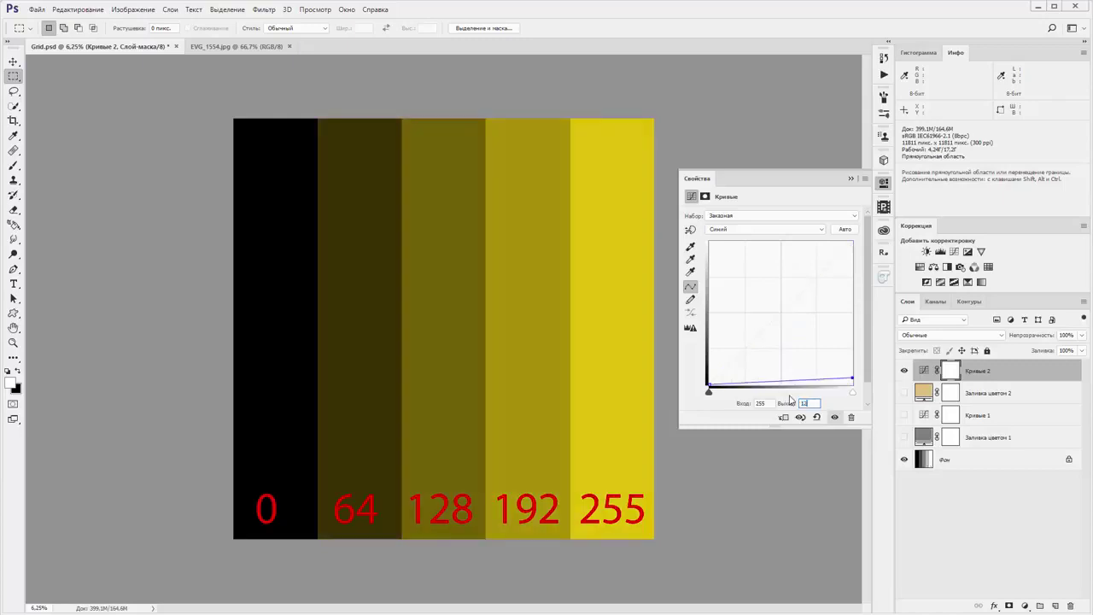
pyautogui.write('8')
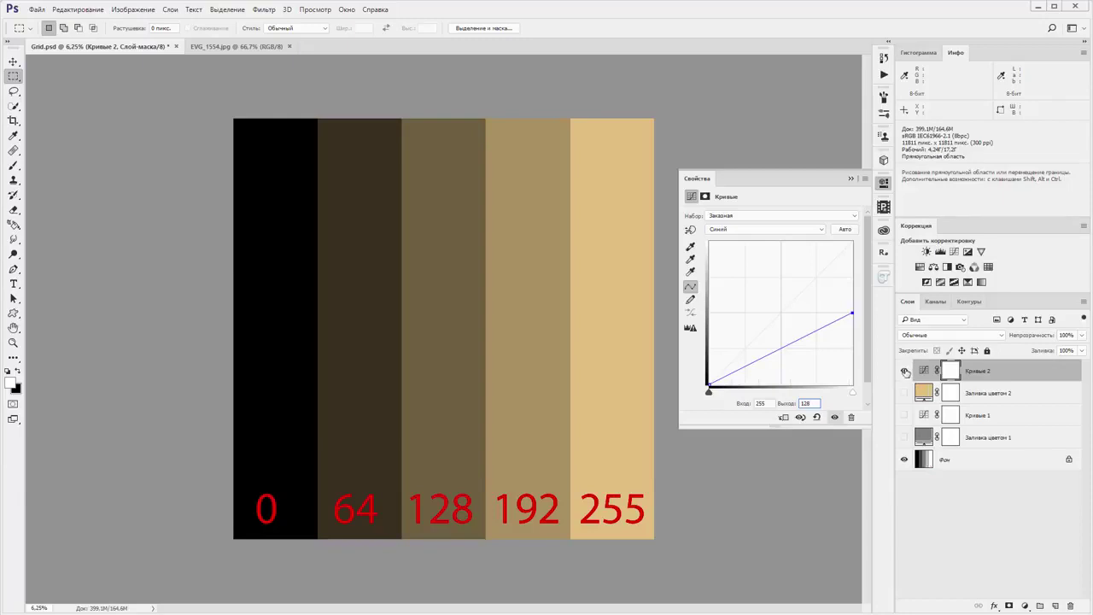
# Compare Curves 2 against the tan Multiply fill, leaving only the Curves tint visible
pyautogui.click(904, 370)
pyautogui.click(905, 392)
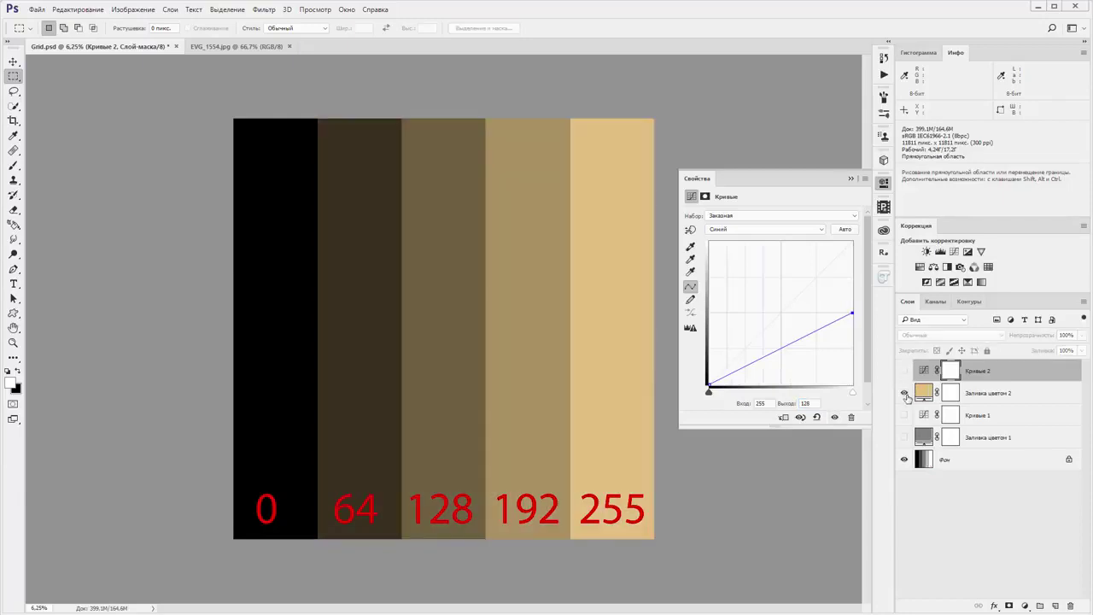
pyautogui.click(905, 393)
pyautogui.click(904, 370)
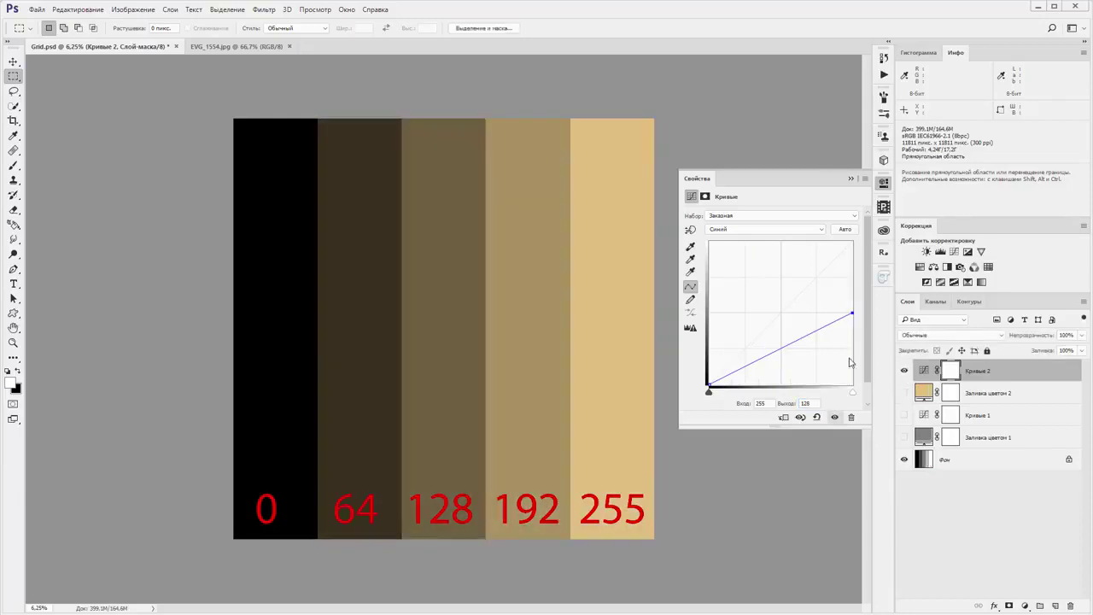
pyautogui.click(850, 179)
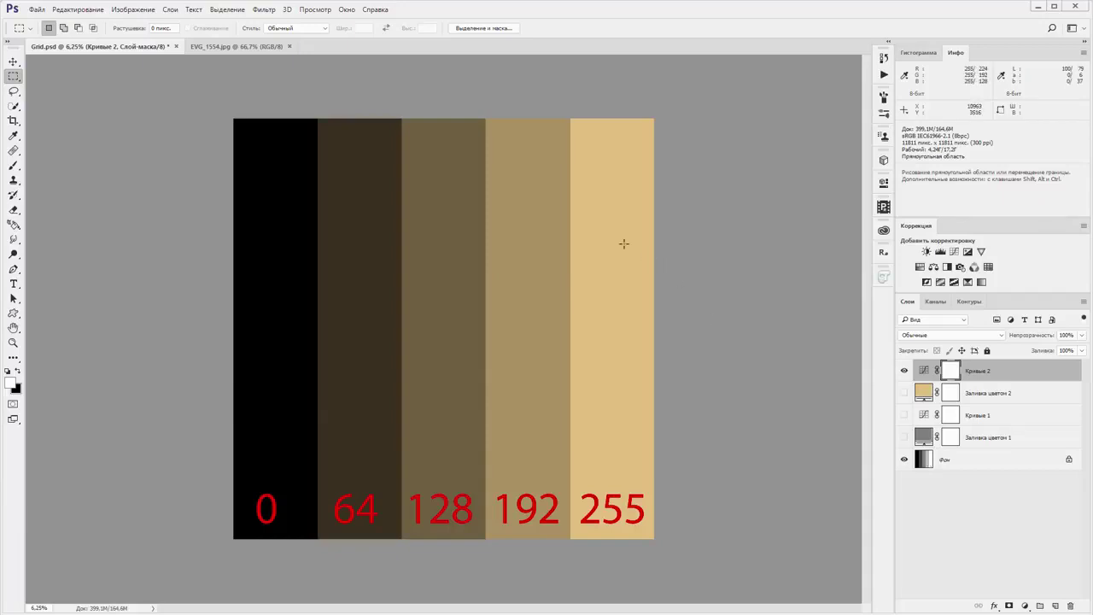
# Hide Curves 2 and switch to the EVG_1554.jpg portrait document
pyautogui.click(904, 371)
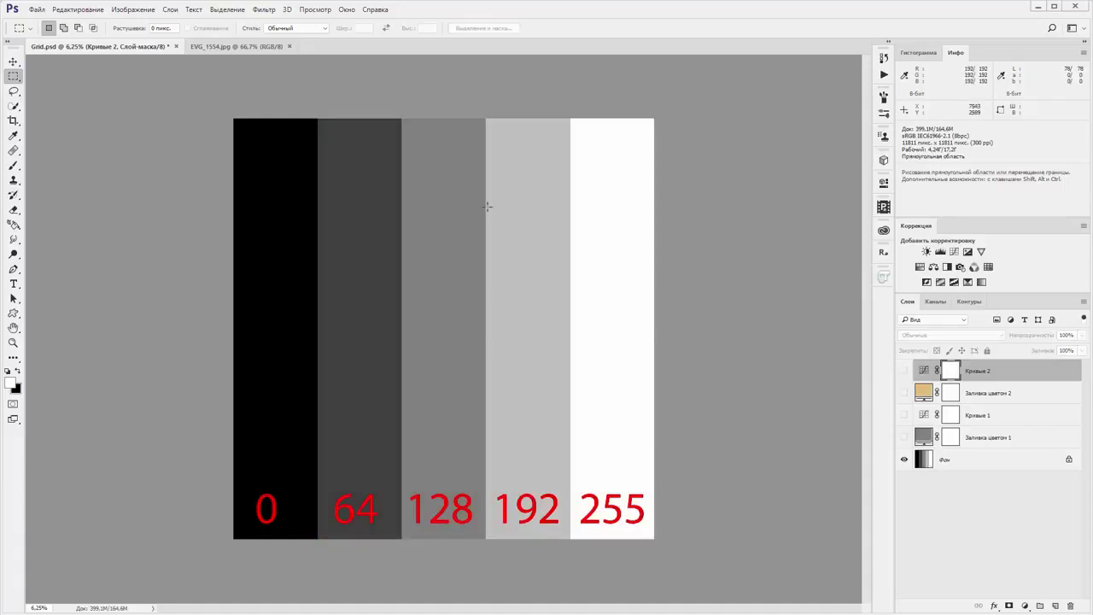
pyautogui.click(237, 47)
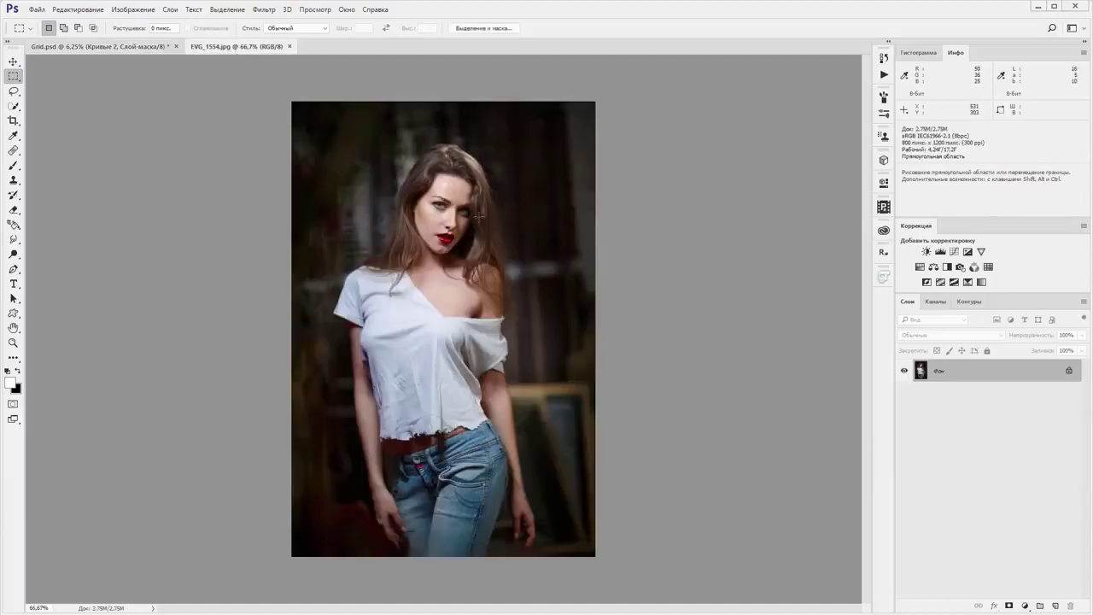
# Add a #a8a8a8 grey Solid Color fill layer in Multiply mode over the portrait
pyautogui.click(1023, 607)
pyautogui.click(966, 362)
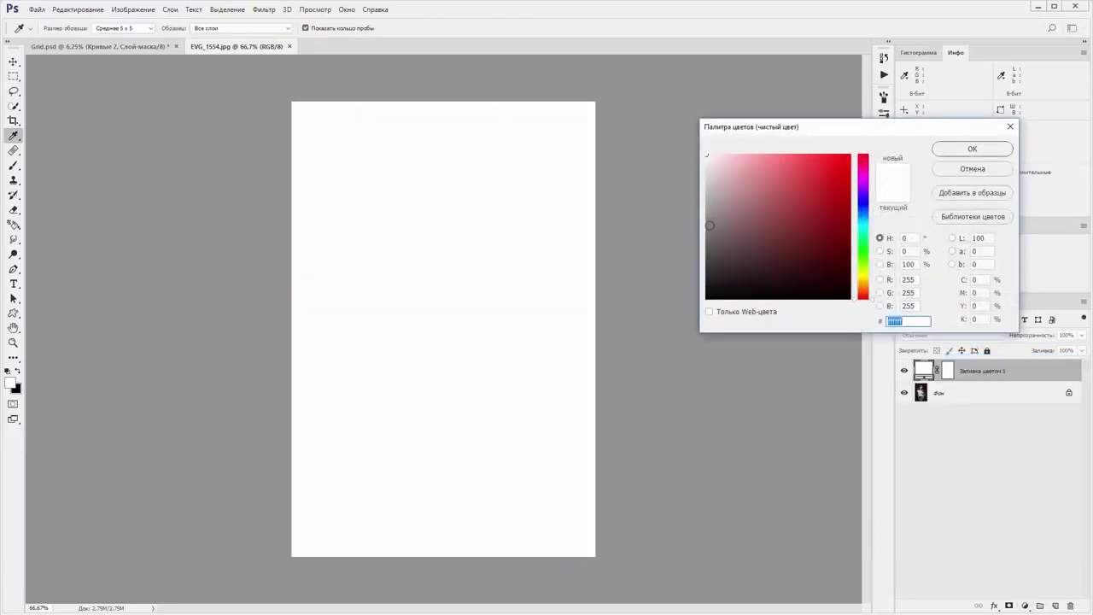
pyautogui.moveTo(710, 225); pyautogui.dragTo(701, 203)
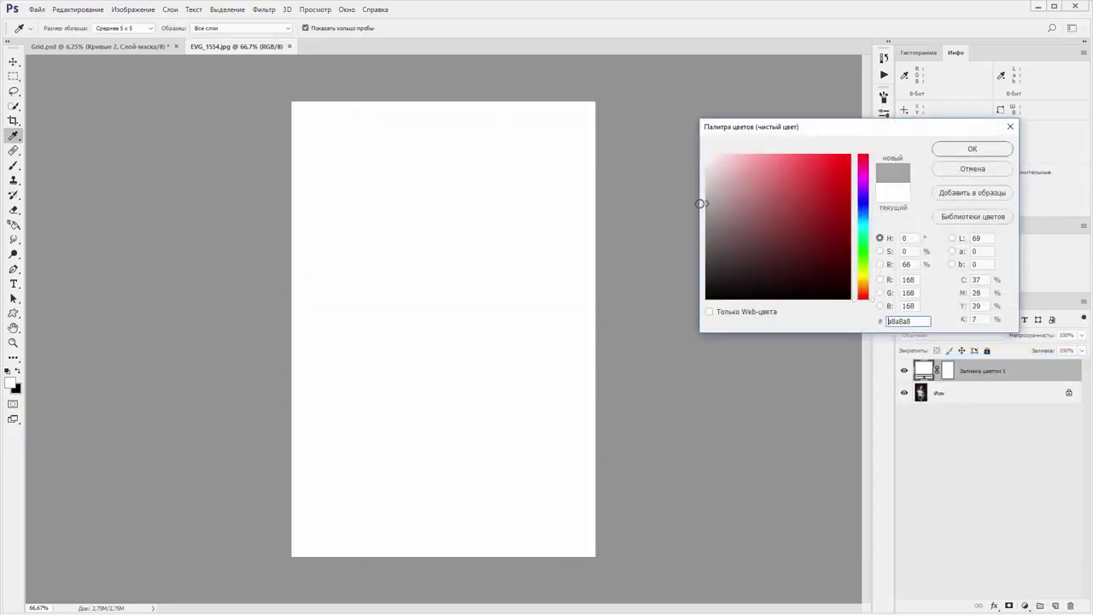
pyautogui.click(972, 148)
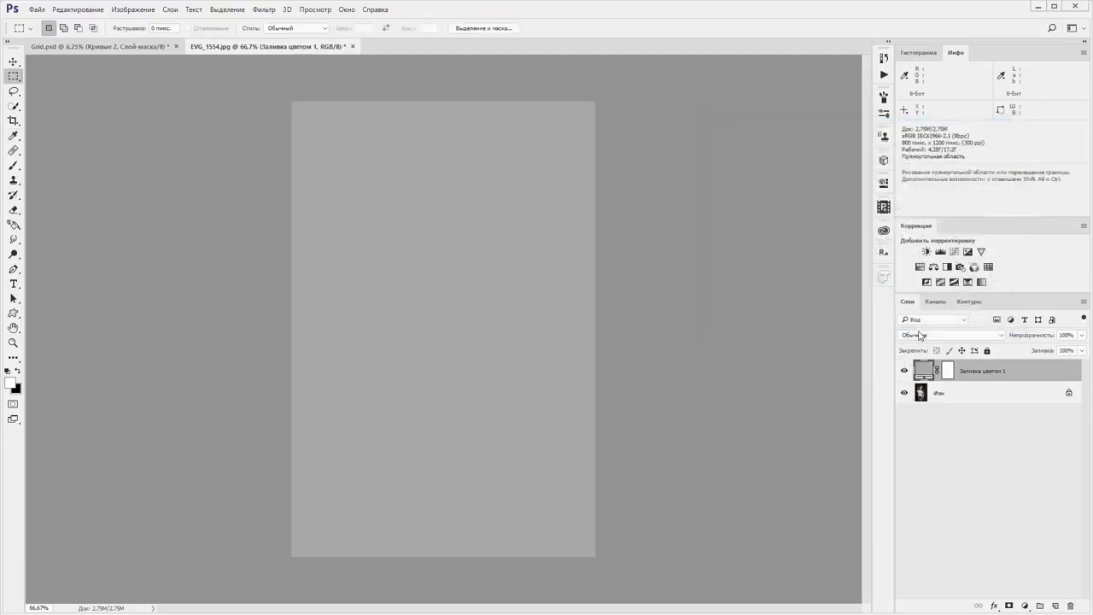
pyautogui.click(920, 335)
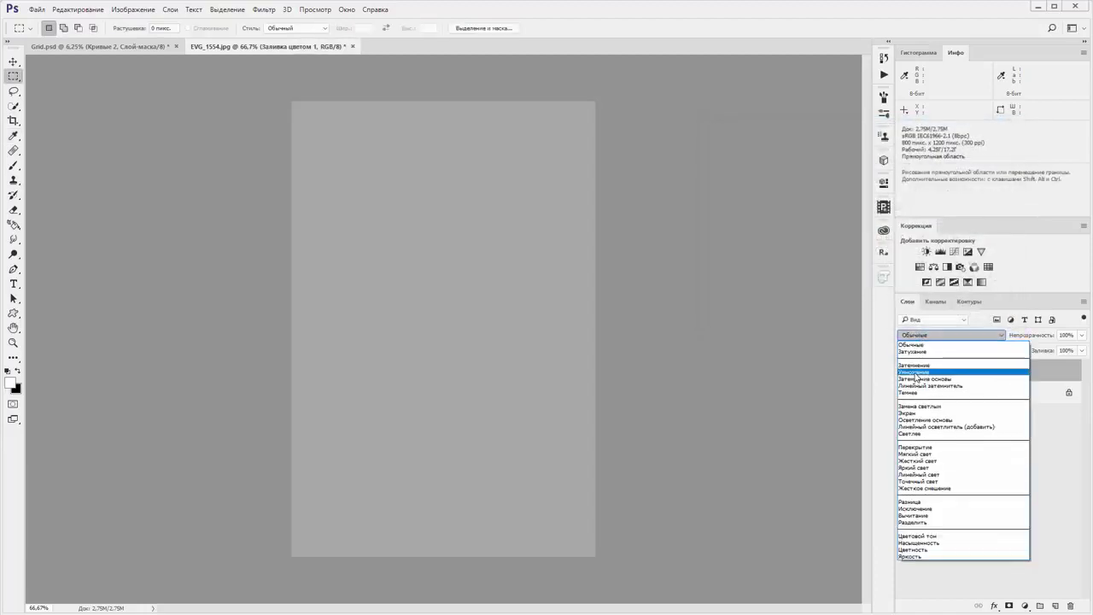
pyautogui.click(913, 372)
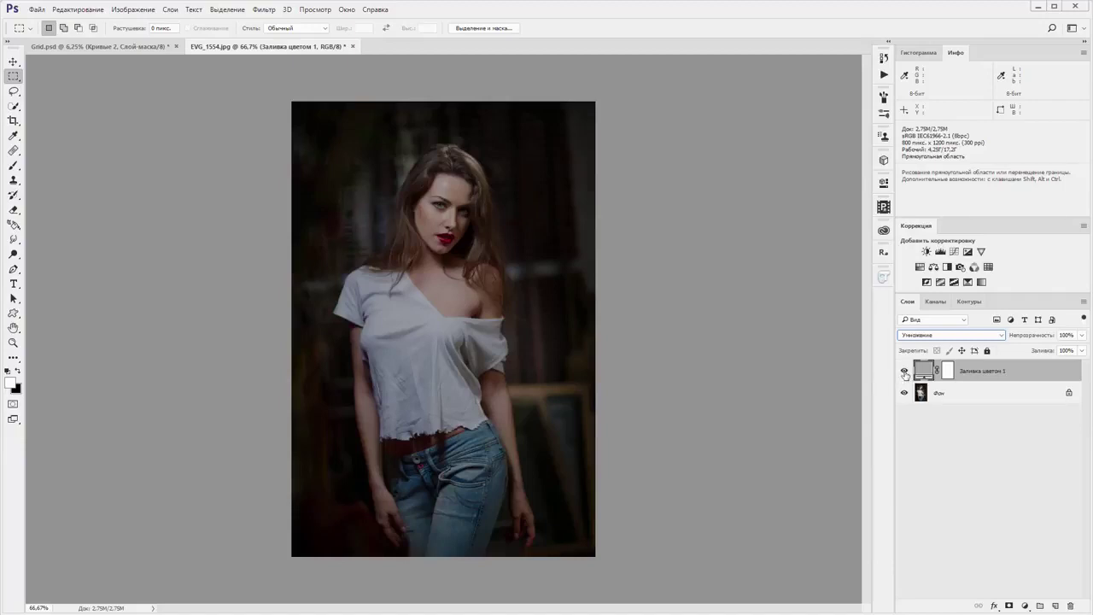
pyautogui.click(904, 370)
pyautogui.click(904, 371)
pyautogui.click(904, 371)
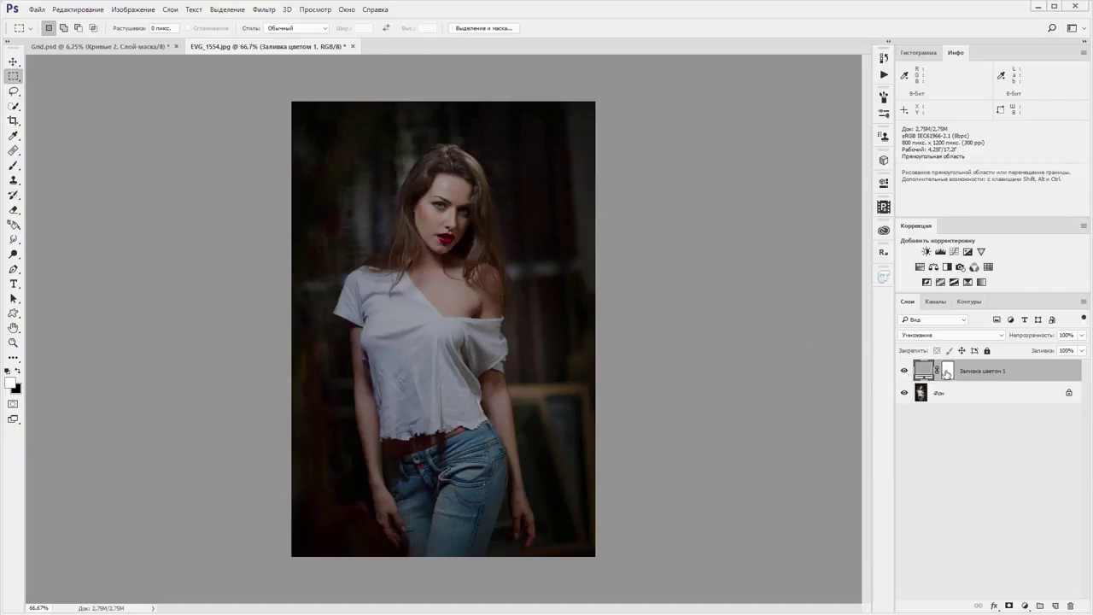
# Hide the grey fill and add a Curves layer with a lowered white point and pulled-down midtone
pyautogui.click(906, 374)
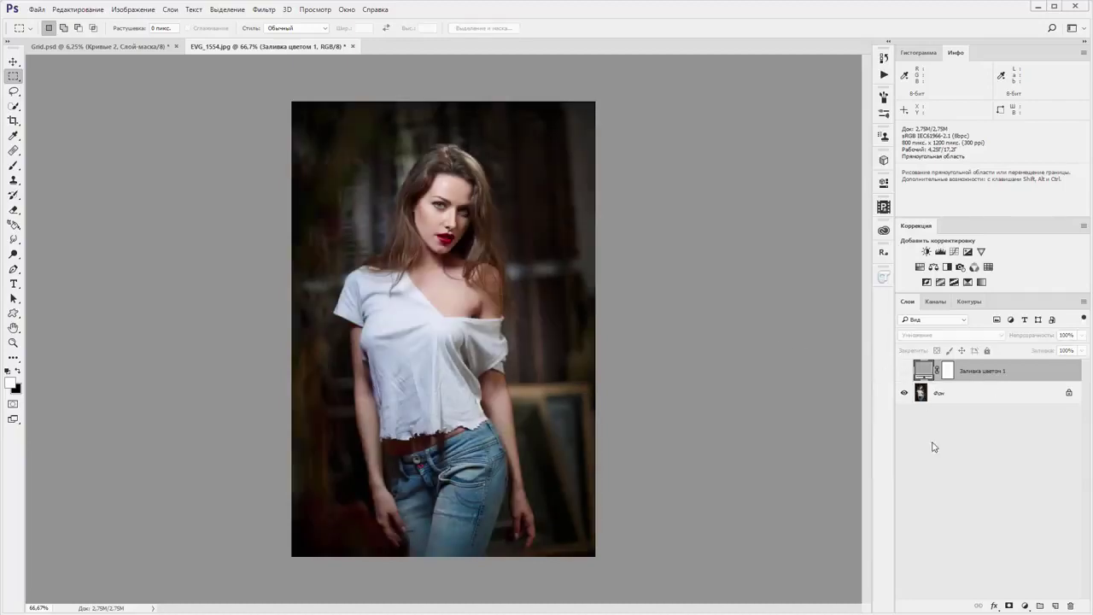
pyautogui.click(1024, 605)
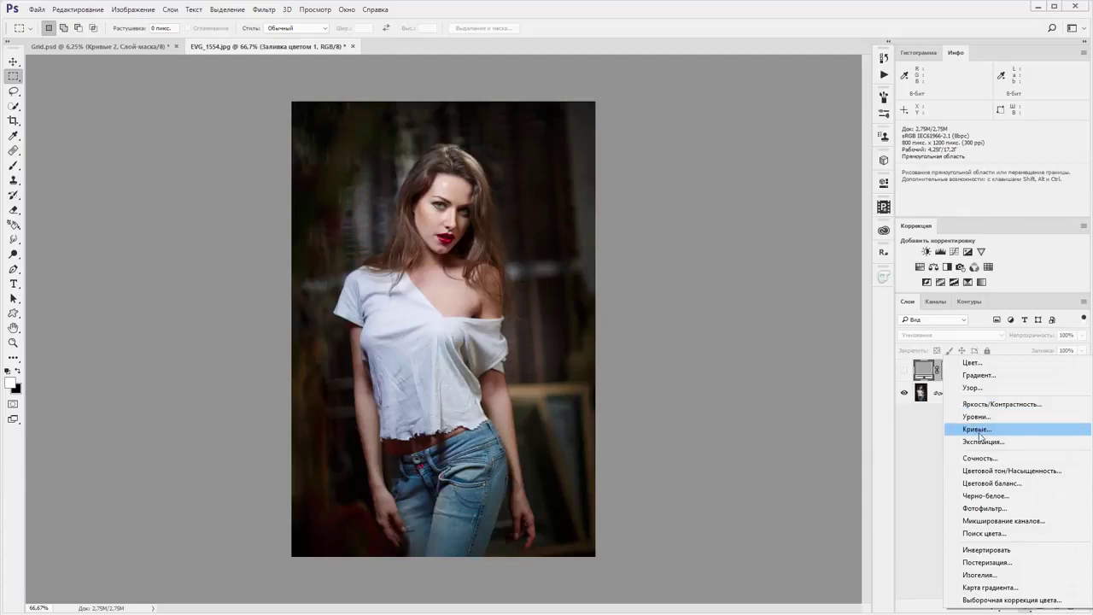
pyautogui.click(979, 429)
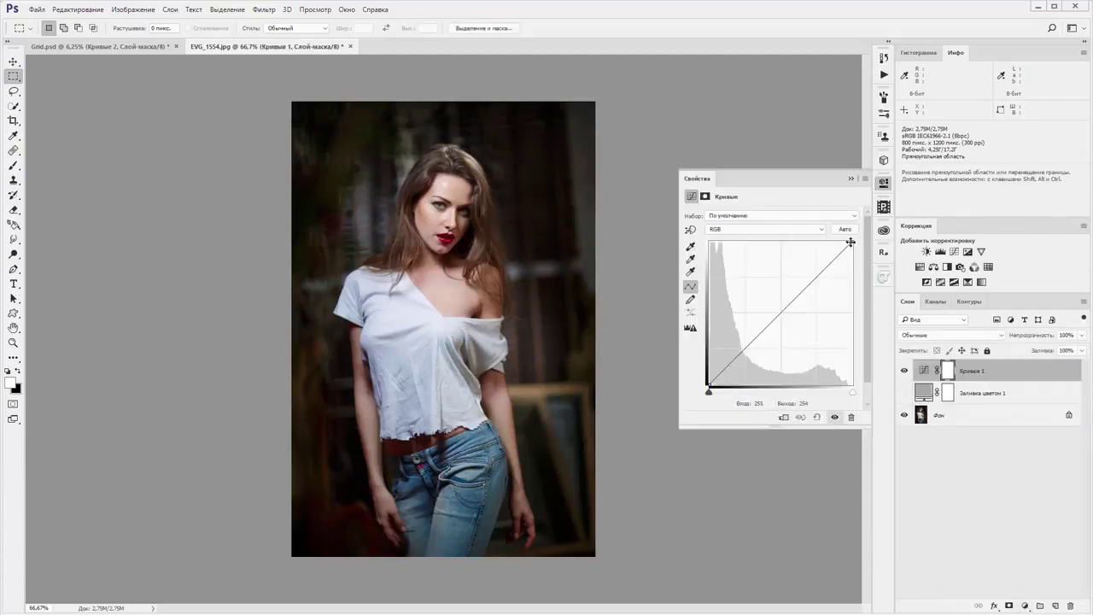
pyautogui.moveTo(851, 243); pyautogui.dragTo(866, 295)
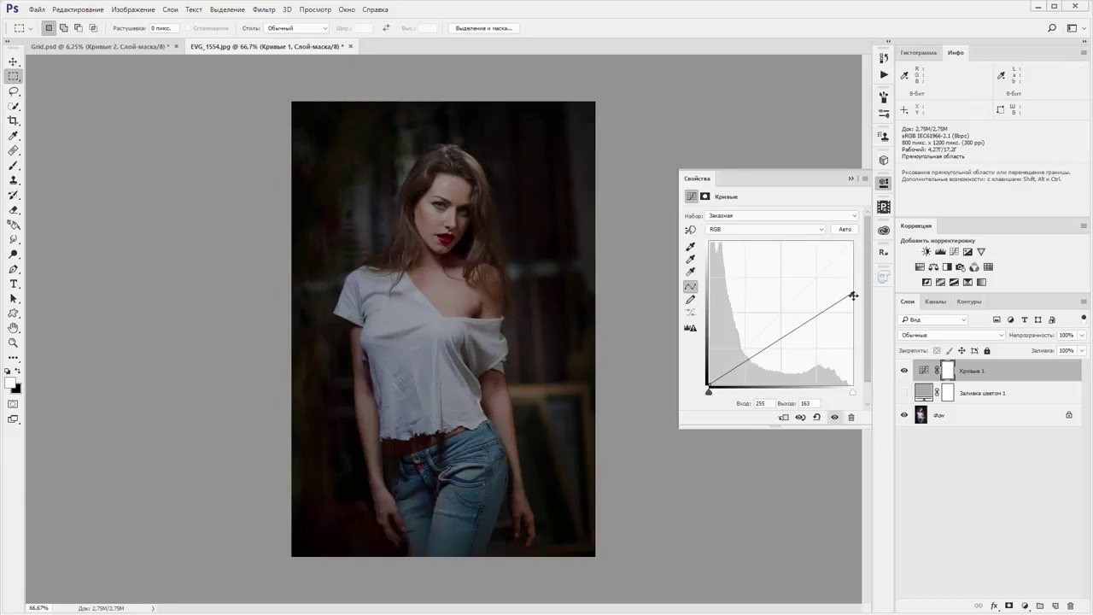
pyautogui.moveTo(851, 294)
pyautogui.mouseDown()
pyautogui.moveTo(844, 243)
pyautogui.moveTo(803, 229)
pyautogui.moveTo(870, 298)
pyautogui.mouseUp()
pyautogui.moveTo(786, 337)
pyautogui.mouseDown()
pyautogui.moveTo(795, 356)
pyautogui.moveTo(639, 336)
pyautogui.mouseUp()
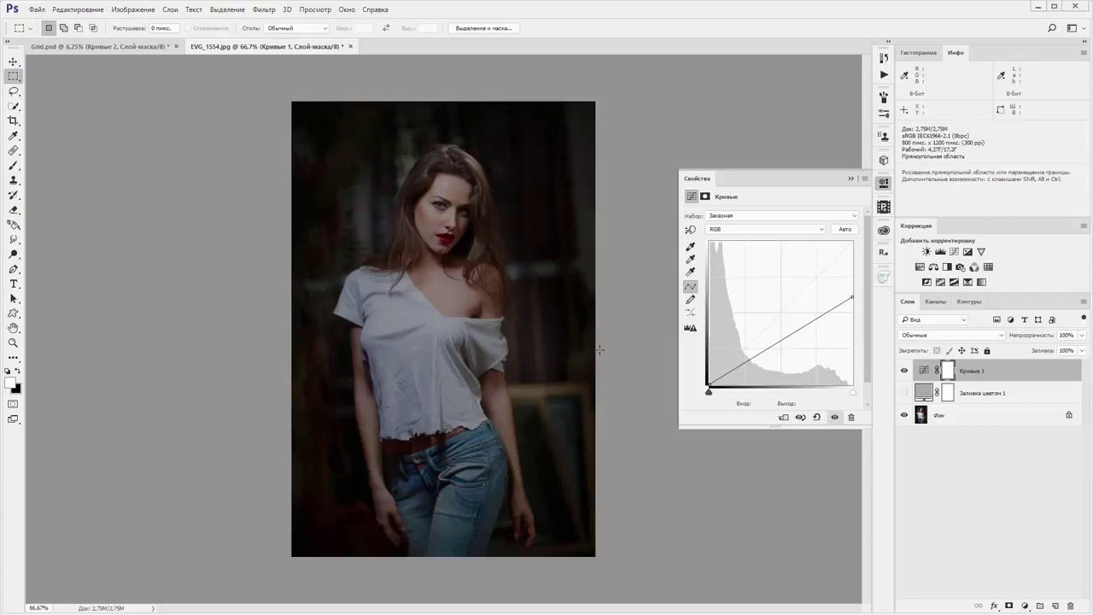
# Drag the Curves 1 top-right point back to 255/255 and reselect the Curves layer
pyautogui.click(903, 391)
pyautogui.moveTo(1042, 340)
pyautogui.mouseDown()
pyautogui.moveTo(973, 335)
pyautogui.moveTo(1090, 331)
pyautogui.mouseUp()
pyautogui.moveTo(852, 296); pyautogui.dragTo(866, 236)
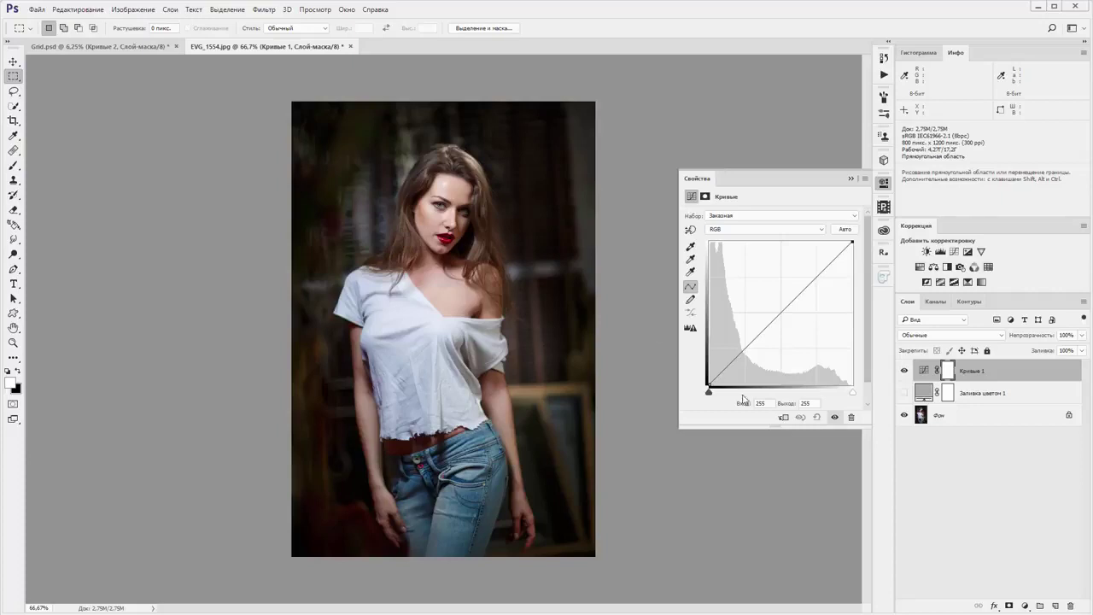
pyautogui.click(1000, 378)
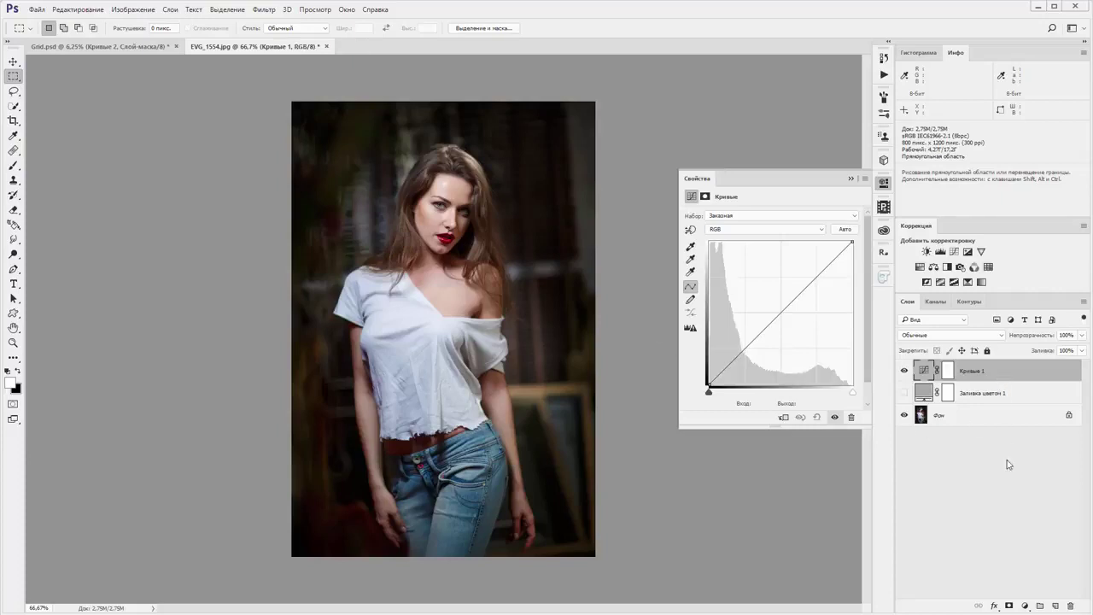
# Add a Solid Color fill layer with red #f70c0c
pyautogui.click(1022, 605)
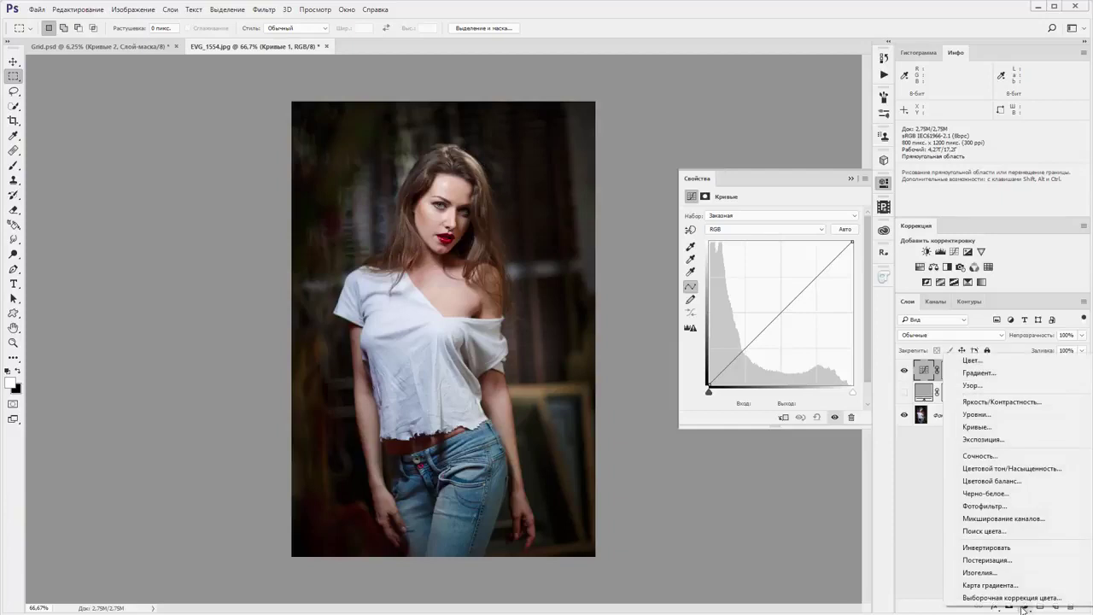
pyautogui.click(970, 360)
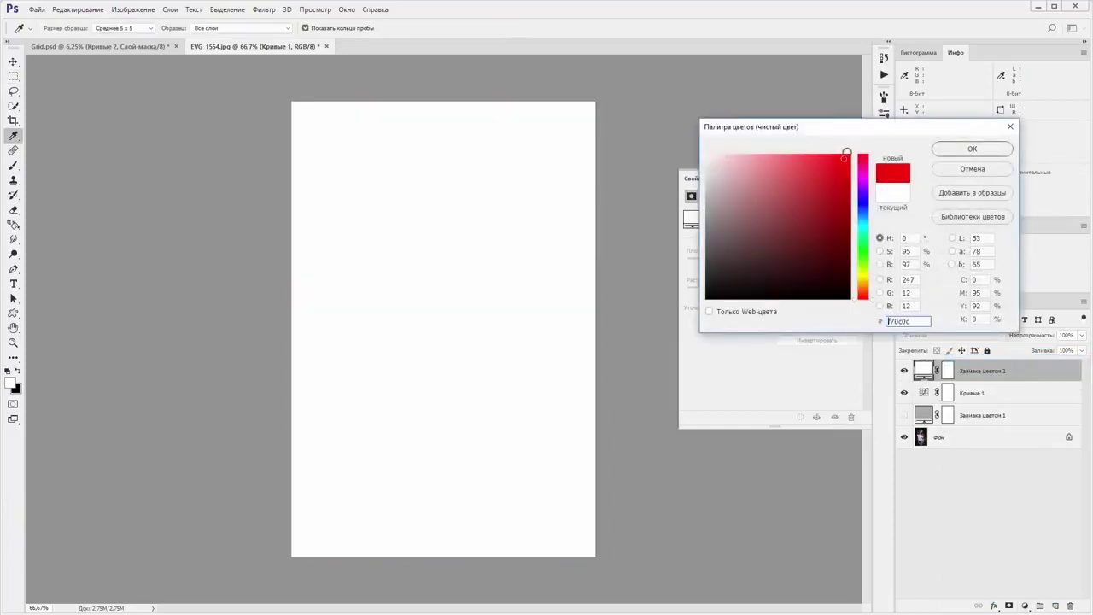
pyautogui.click(971, 149)
pyautogui.press('m')
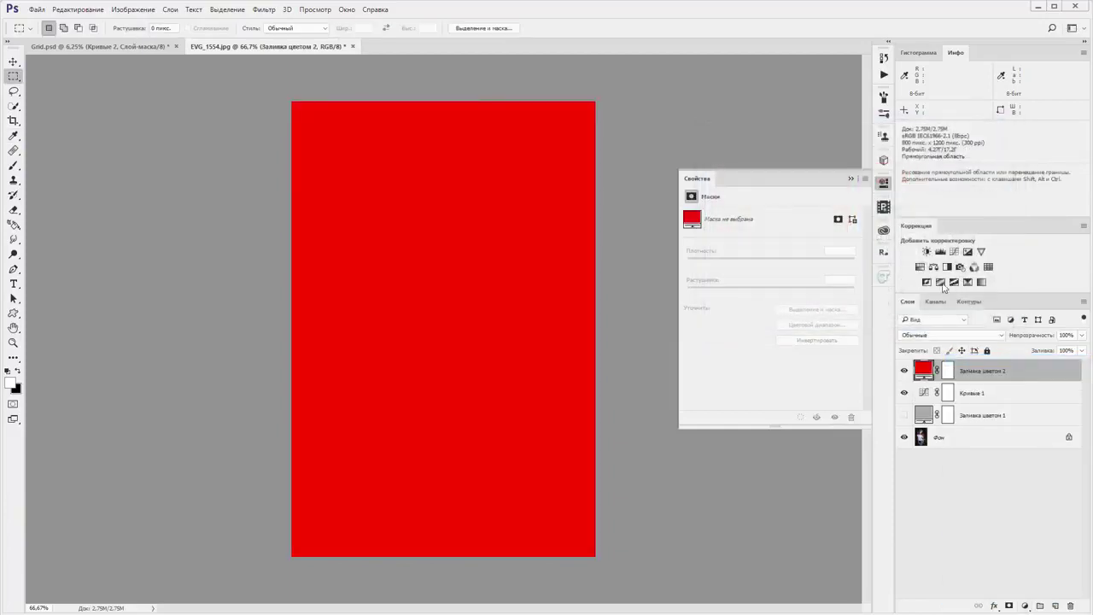
# Set the red fill to Multiply, compare it on and off, then hide it
pyautogui.click(942, 335)
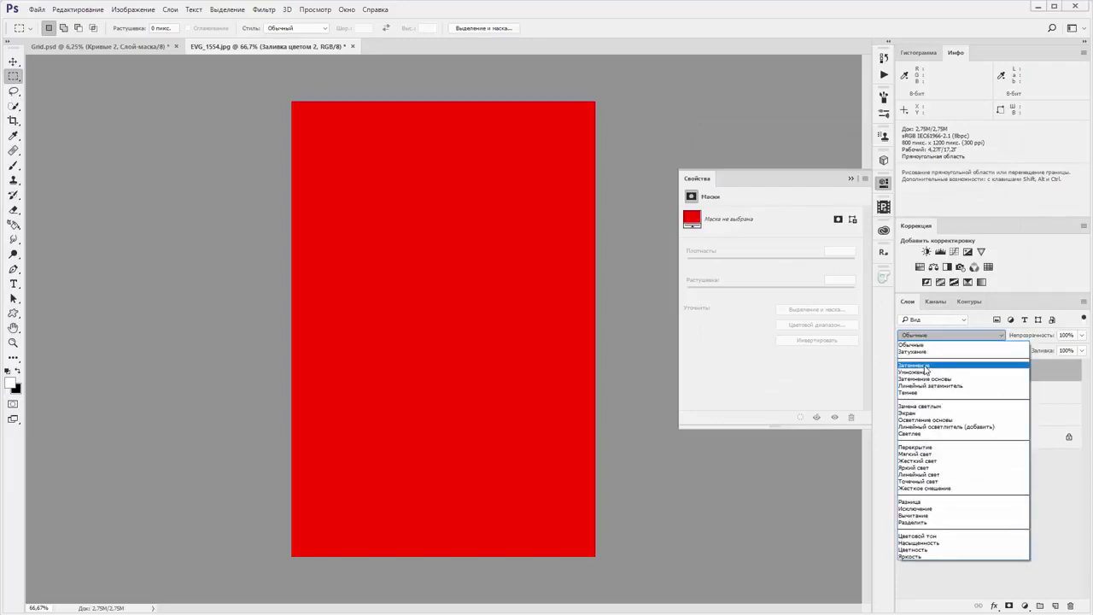
pyautogui.click(927, 372)
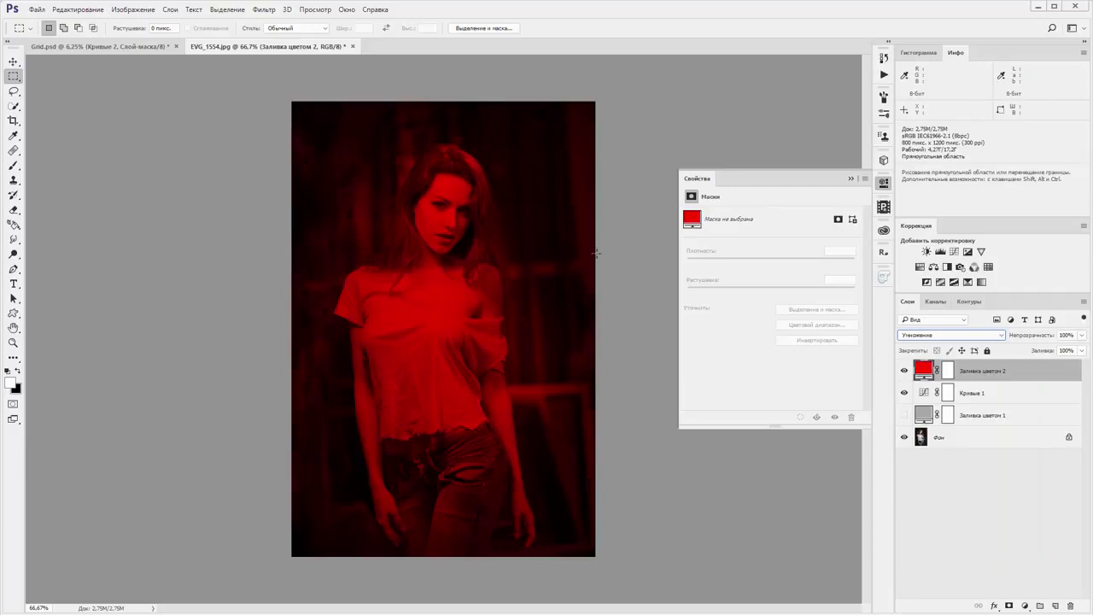
pyautogui.click(905, 370)
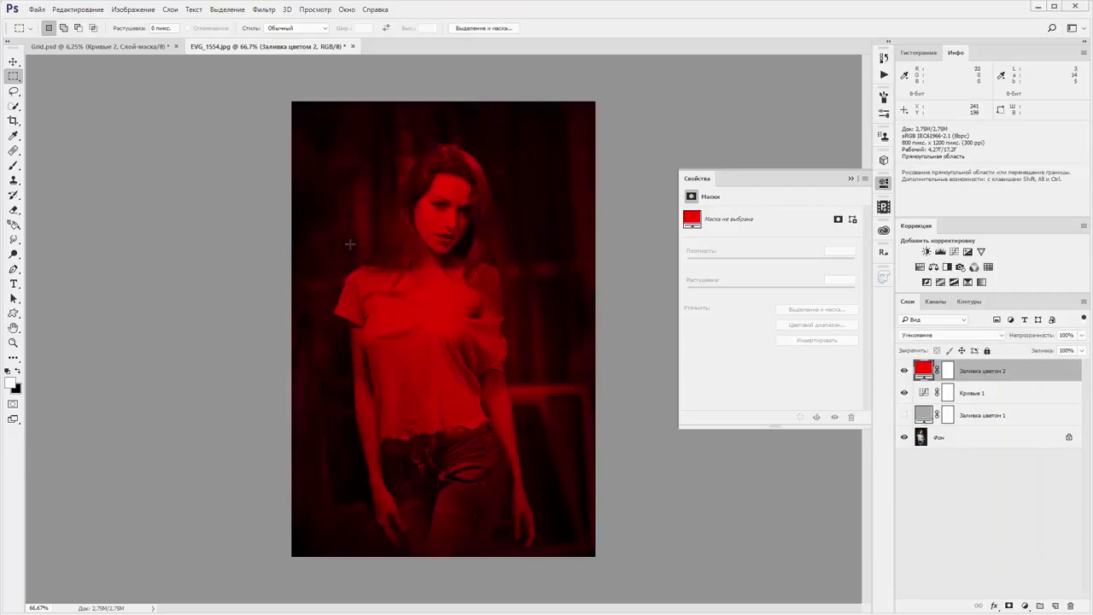
pyautogui.click(905, 370)
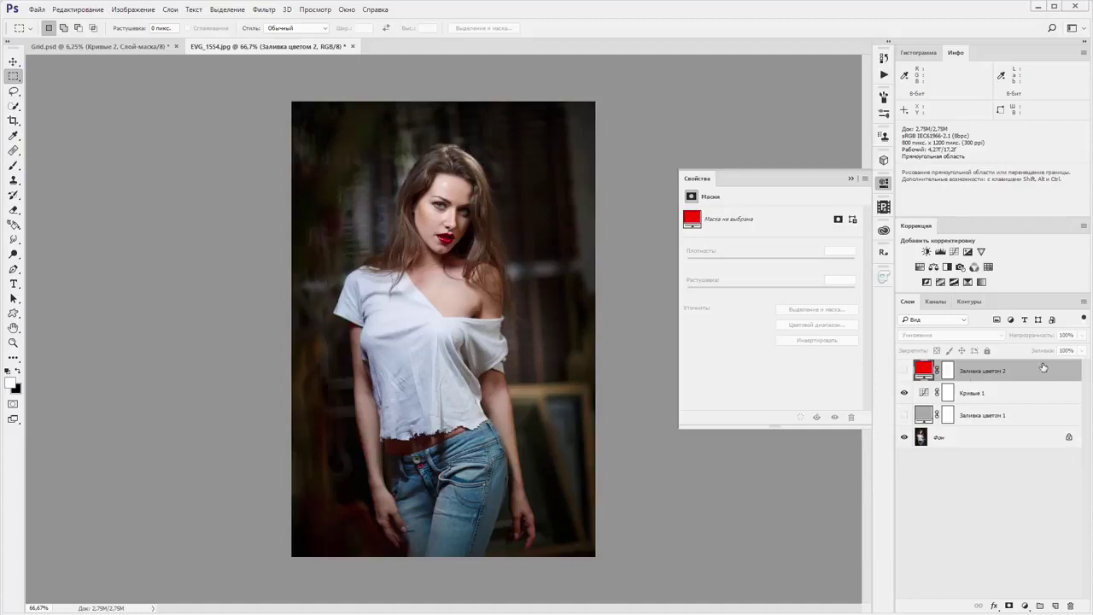
# Delete the red fill layer, set Кривые 1 to Multiply, then hide it
pyautogui.moveTo(1043, 367); pyautogui.dragTo(1070, 605)
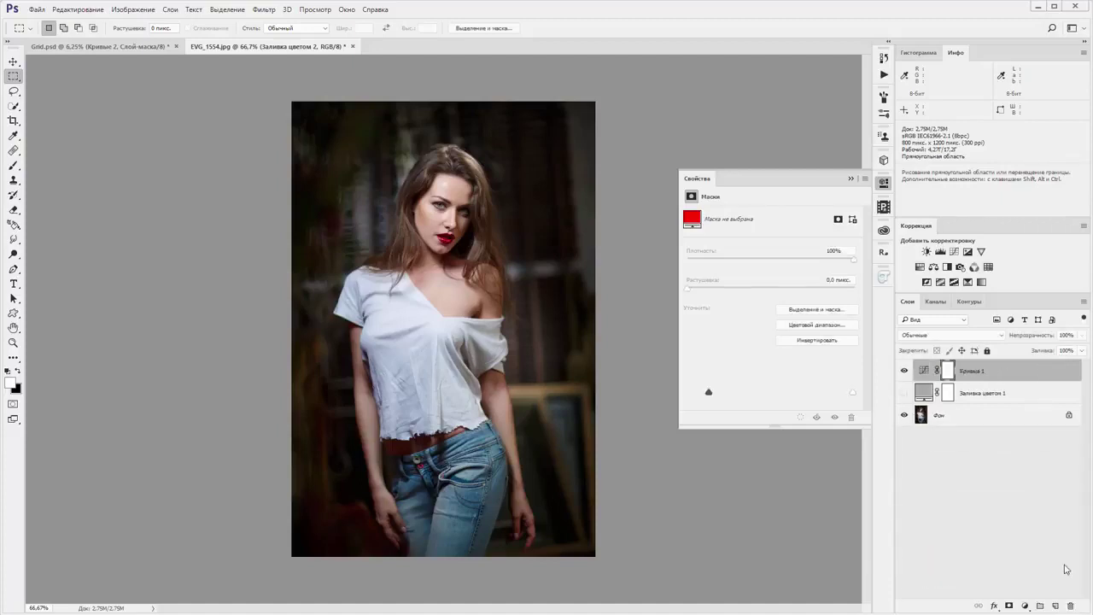
pyautogui.click(925, 370)
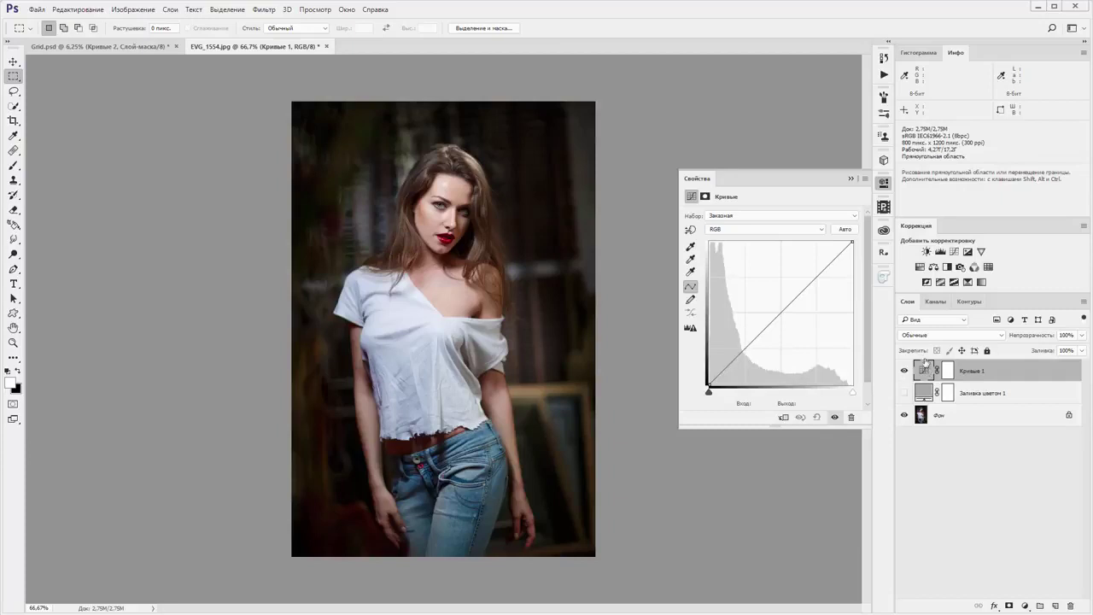
pyautogui.click(936, 334)
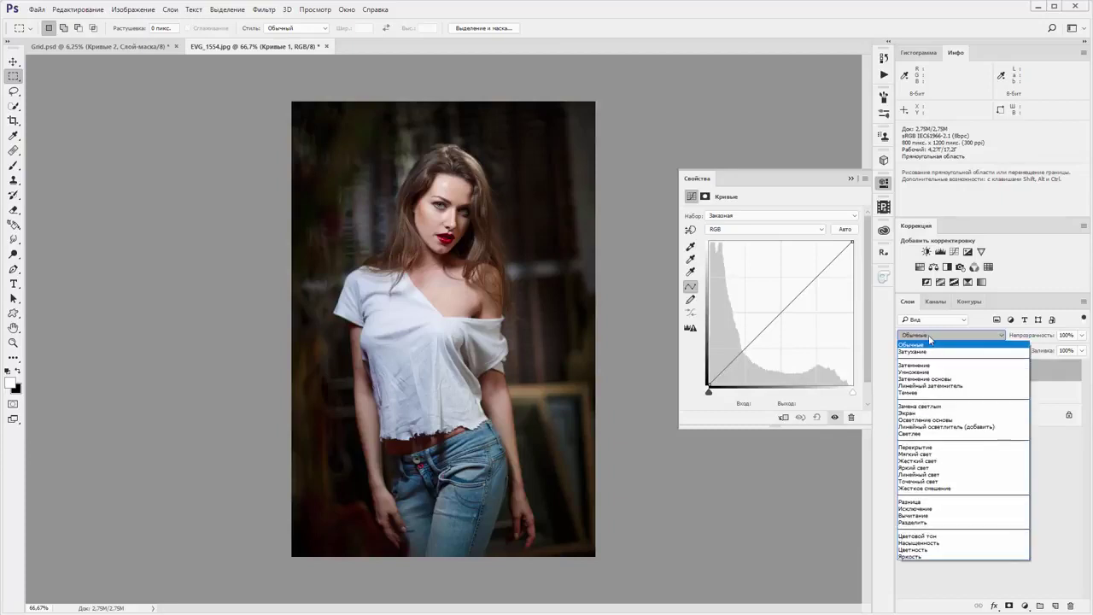
pyautogui.click(912, 371)
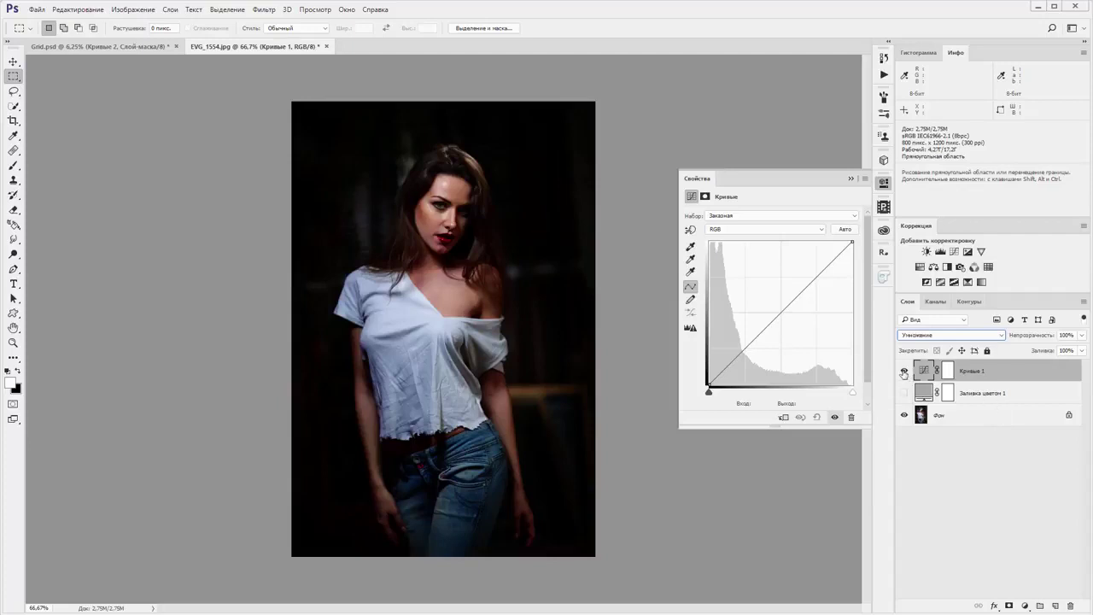
pyautogui.click(903, 372)
# Add a Кривые 2 Curves layer with the curve bent down to darken the photo
pyautogui.click(1025, 605)
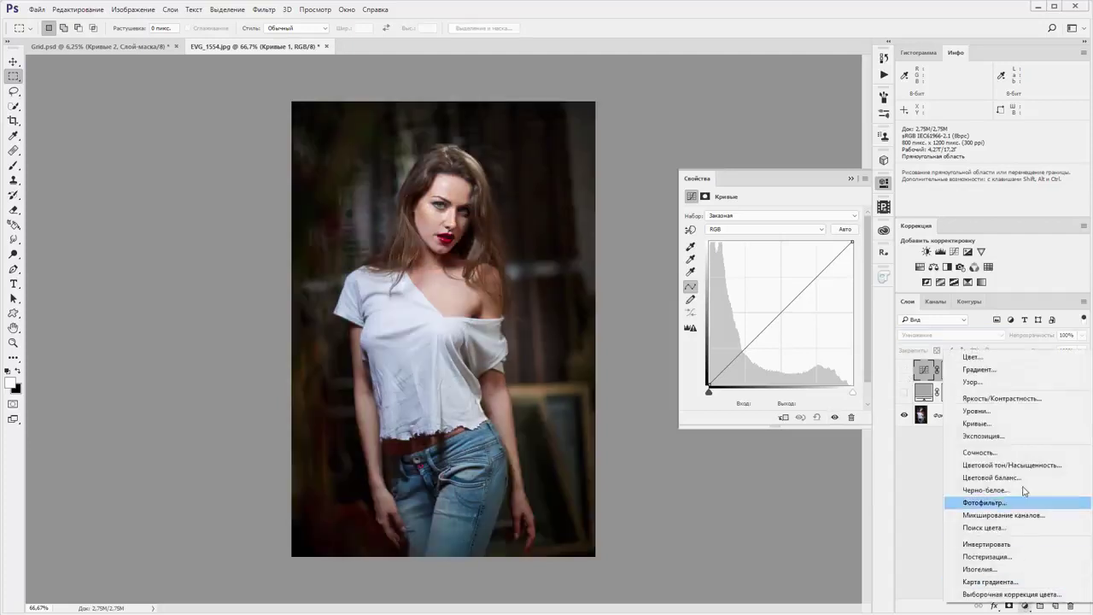
pyautogui.click(1006, 425)
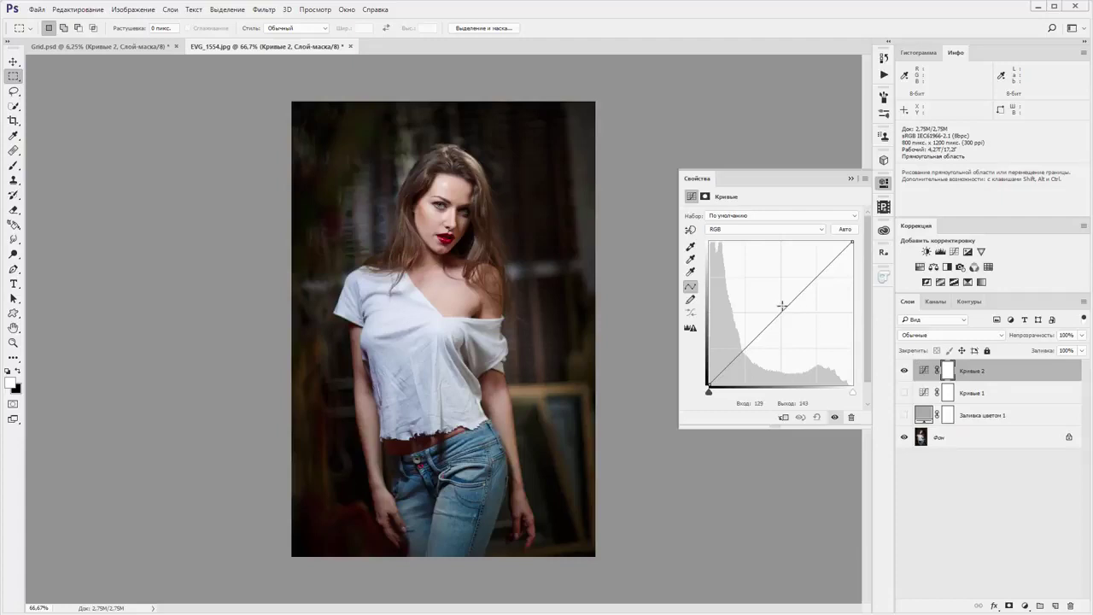
pyautogui.moveTo(782, 305); pyautogui.dragTo(799, 327)
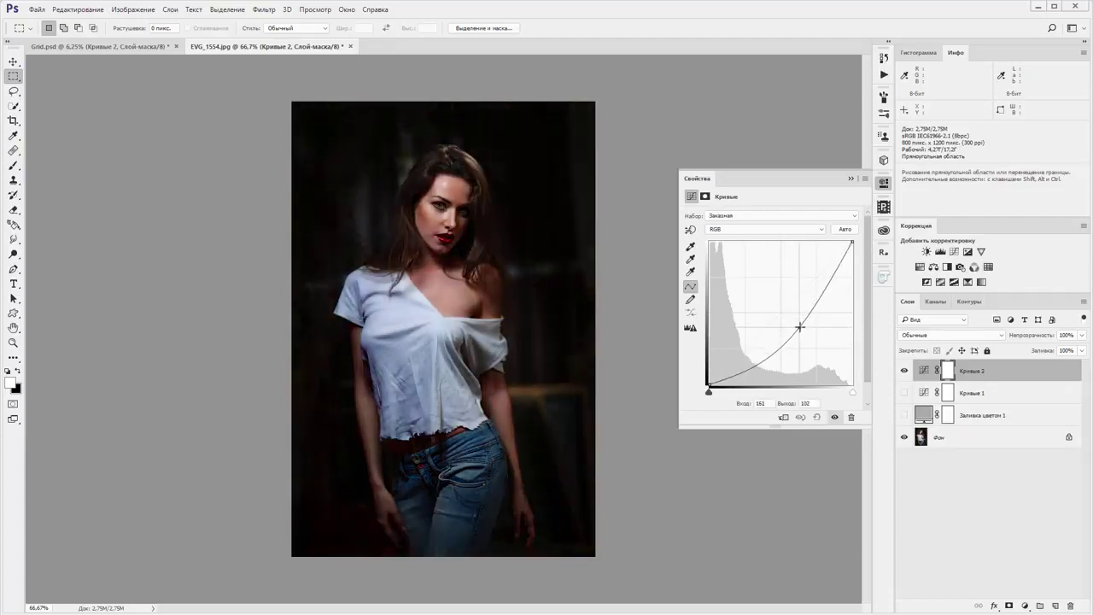
# Toggle Кривые 1 and Кривые 2 visibility to compare their darkening, ending with both shown
pyautogui.click(904, 371)
pyautogui.click(904, 393)
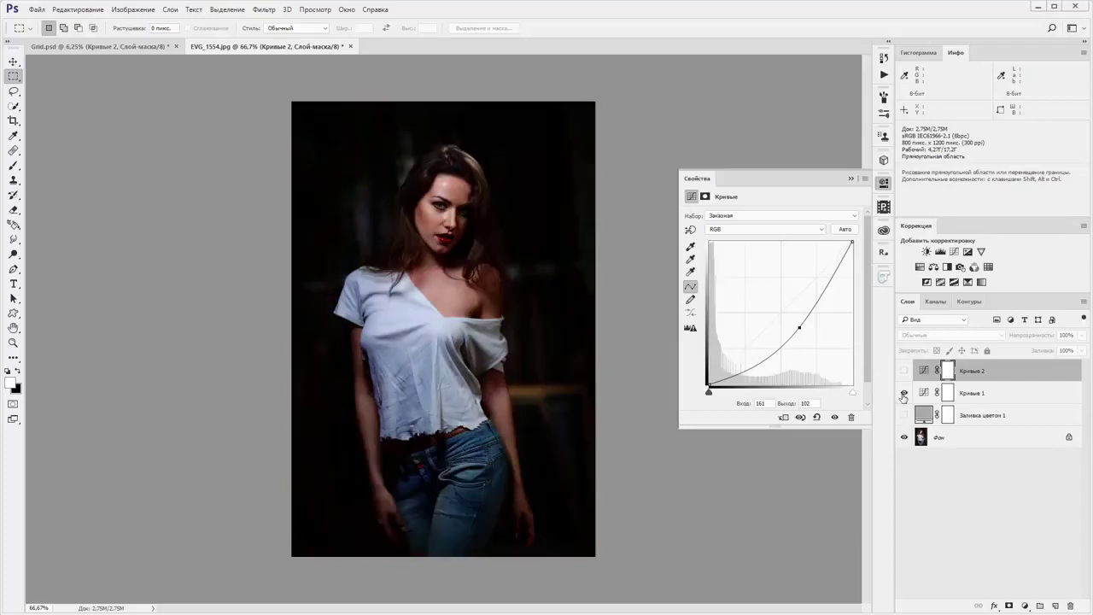
pyautogui.click(905, 394)
pyautogui.click(905, 371)
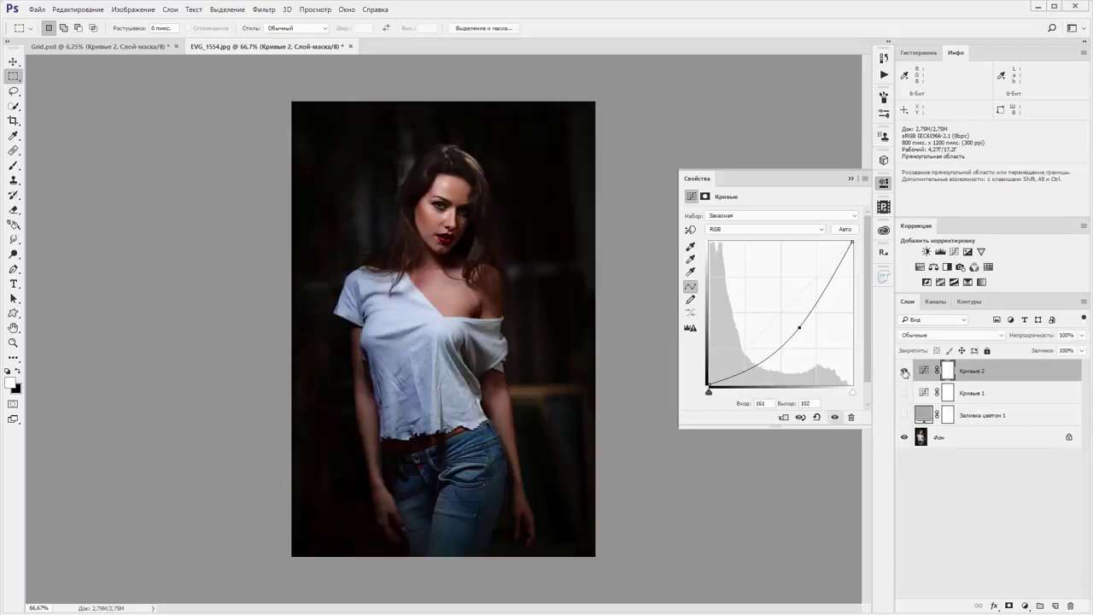
pyautogui.click(904, 371)
pyautogui.click(904, 393)
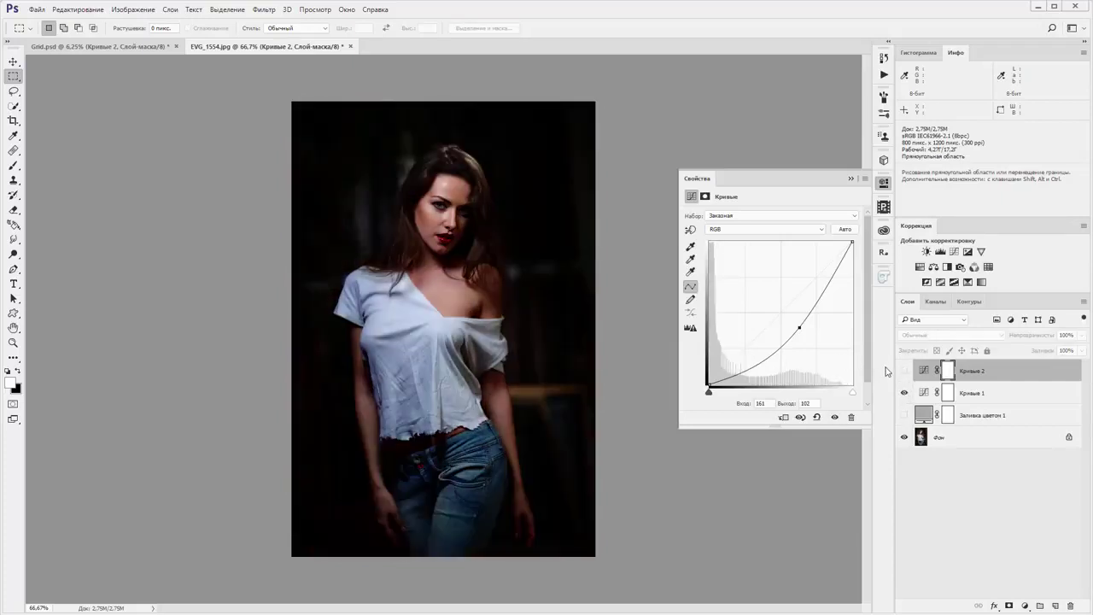
pyautogui.click(904, 371)
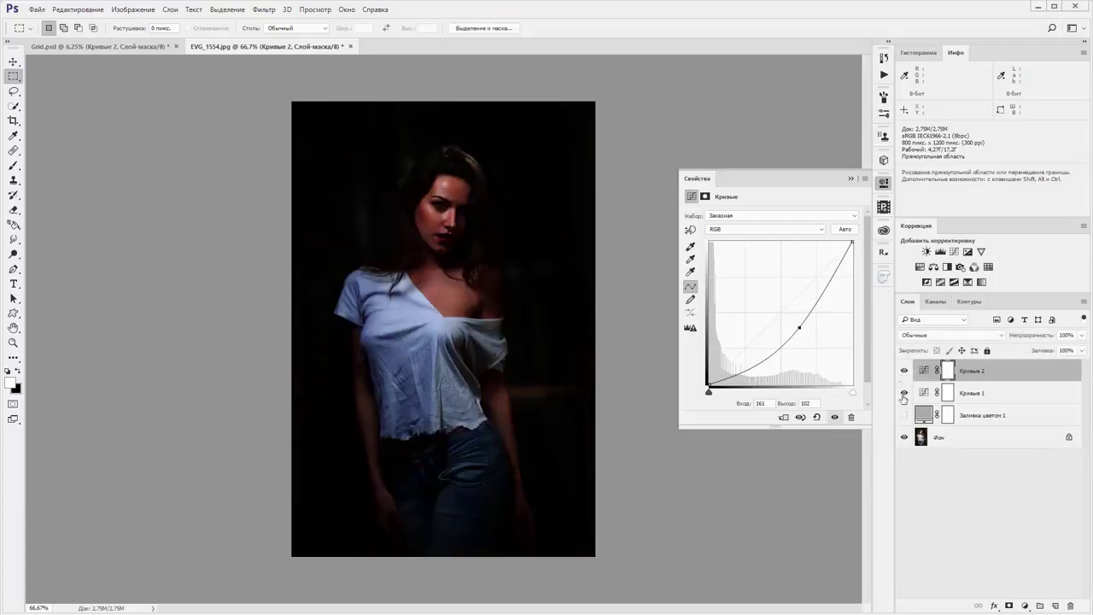
# Glance at Grid.psd, then reset the EVG_1554.jpg curve to a straight line
pyautogui.click(141, 48)
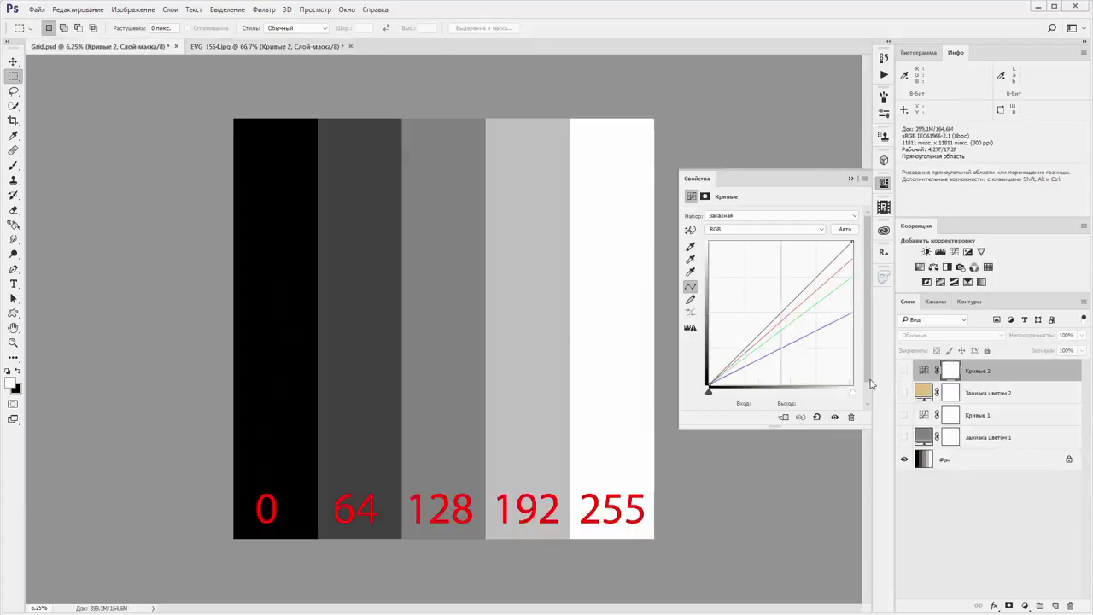
pyautogui.click(256, 46)
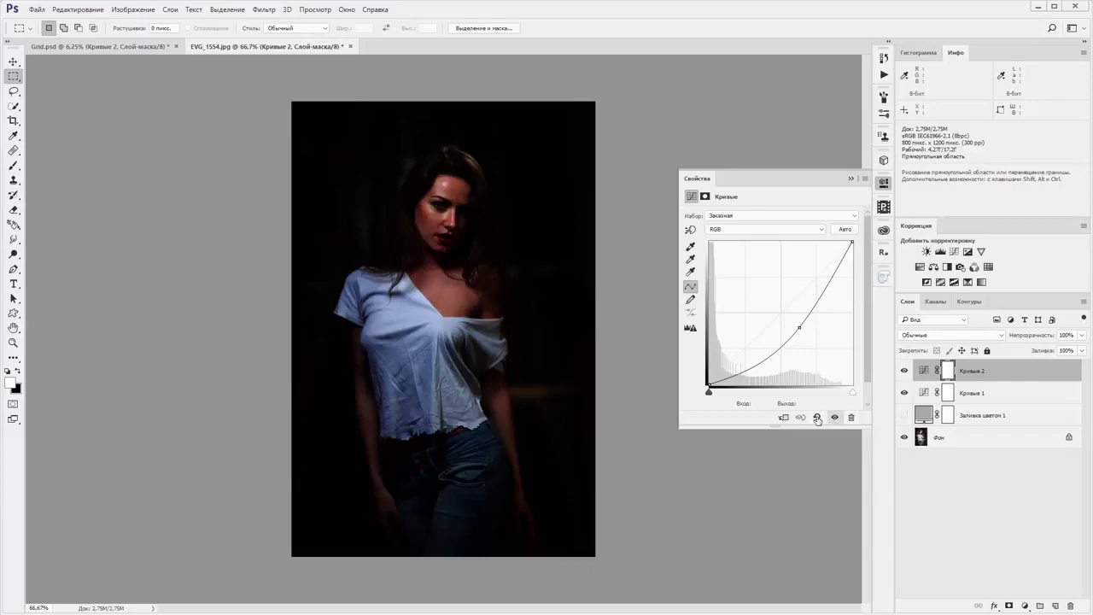
pyautogui.click(817, 418)
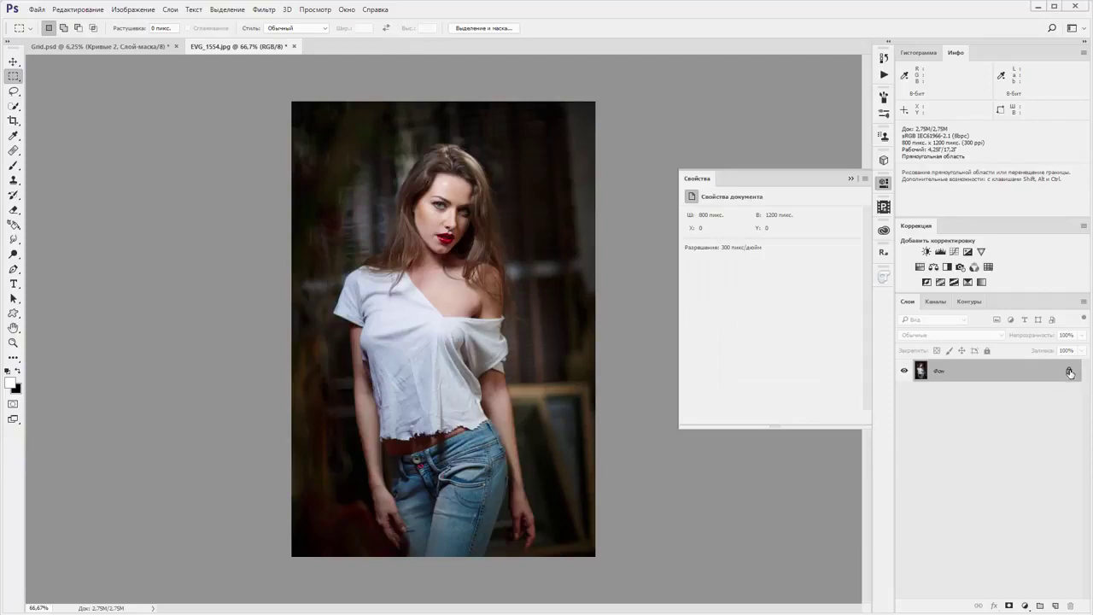
# Add a Solid Color fill layer of neutral grey #808080
pyautogui.click(1024, 605)
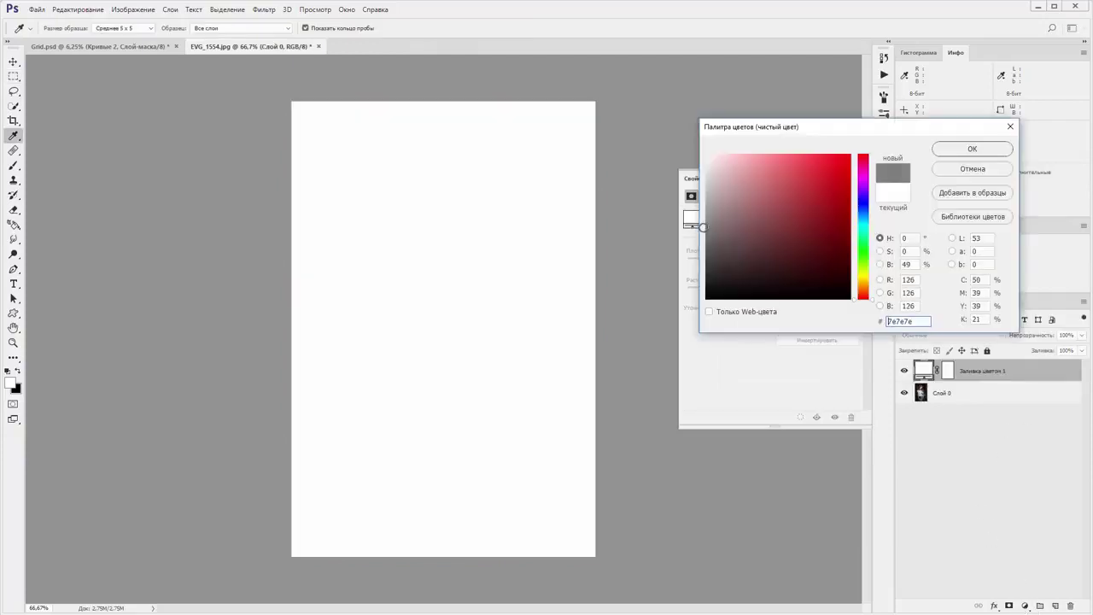
pyautogui.moveTo(703, 227); pyautogui.dragTo(702, 227)
pyautogui.click(971, 148)
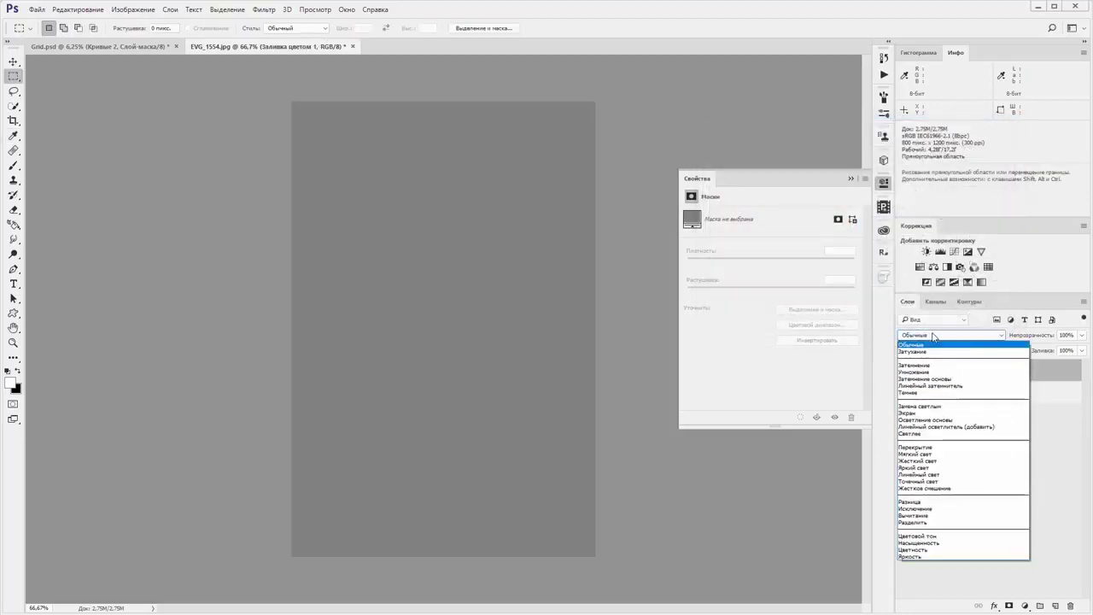
# Try the grey fill in Multiply, compare it on and off, then return it to Normal
pyautogui.click(935, 338)
pyautogui.click(926, 372)
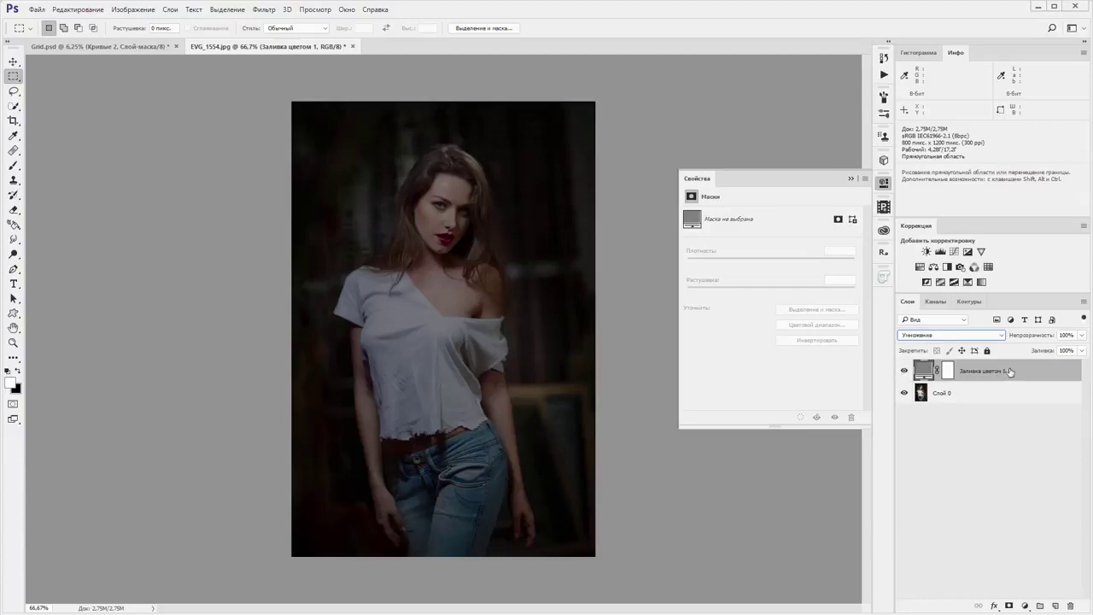
pyautogui.click(905, 371)
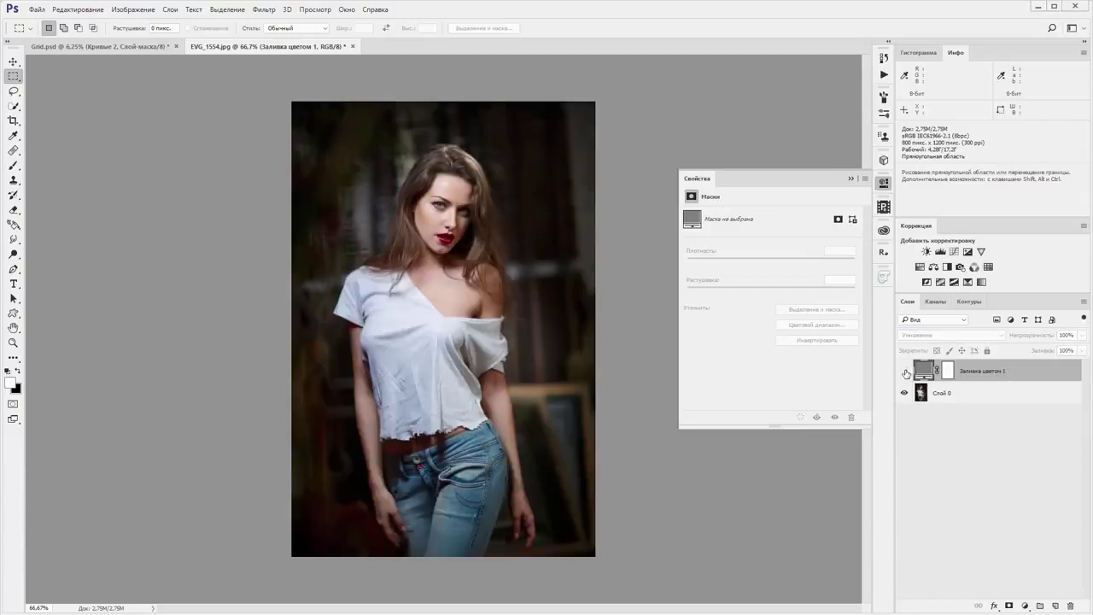
pyautogui.click(905, 372)
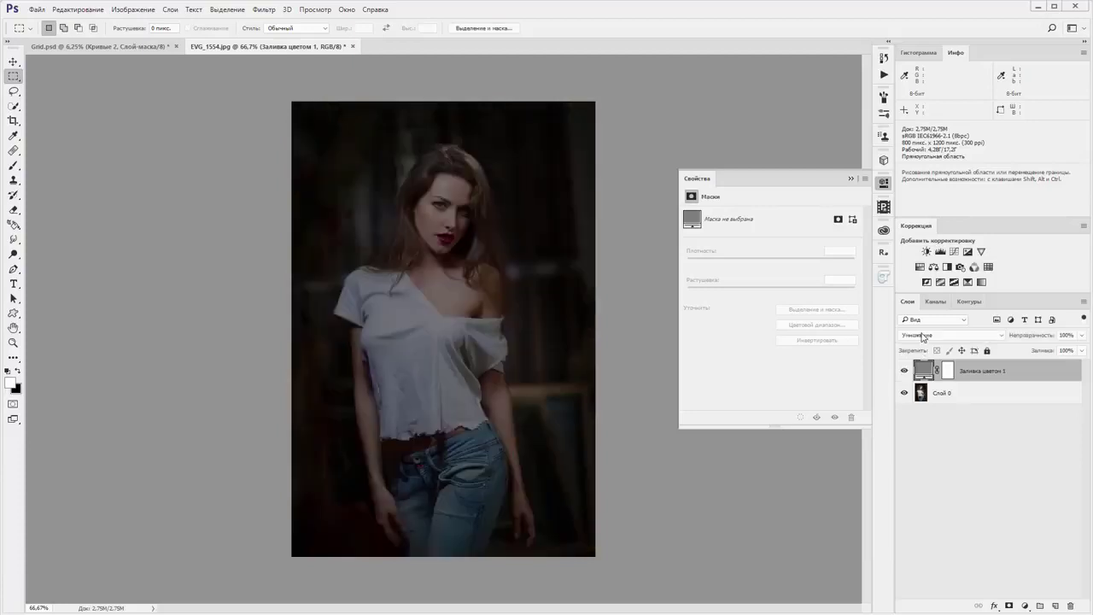
pyautogui.click(922, 338)
pyautogui.click(920, 342)
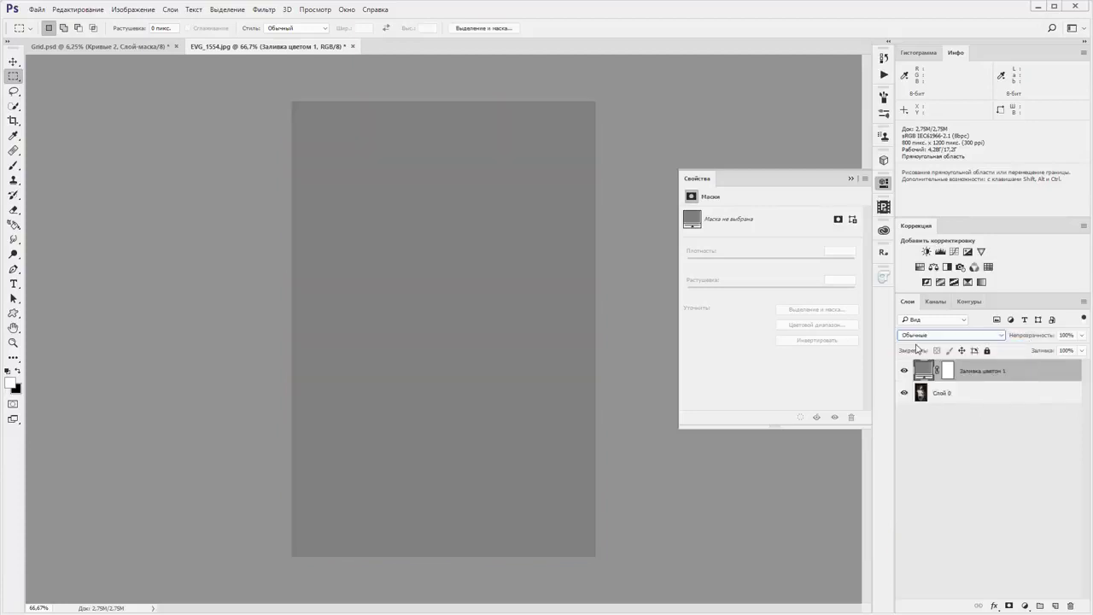
# Move the grey fill below Слой 0 and set Слой 0 to Multiply
pyautogui.moveTo(1022, 370); pyautogui.dragTo(1019, 394)
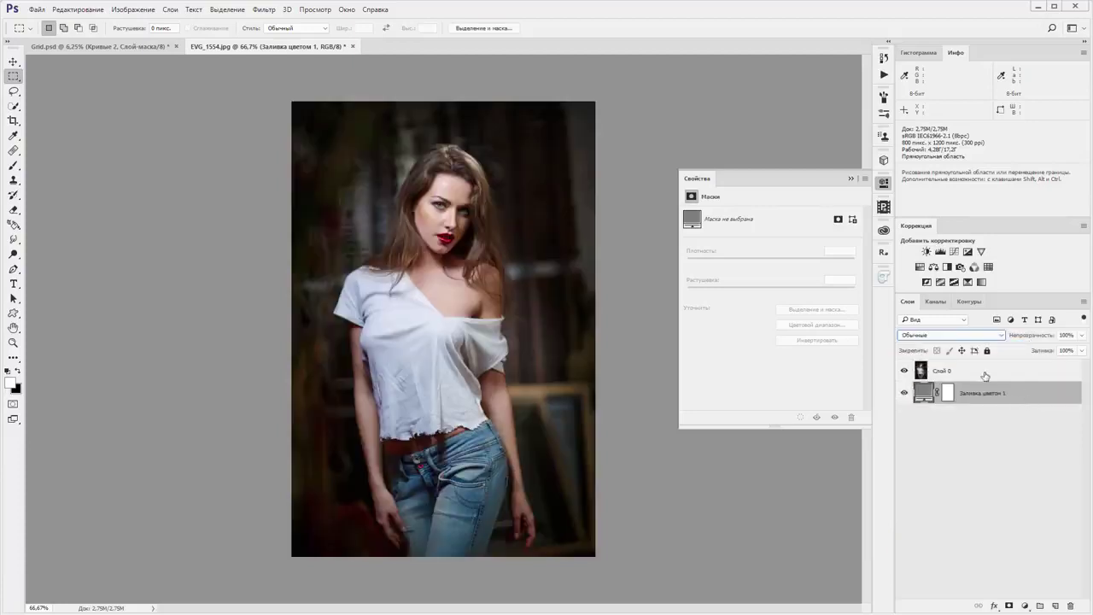
pyautogui.click(986, 375)
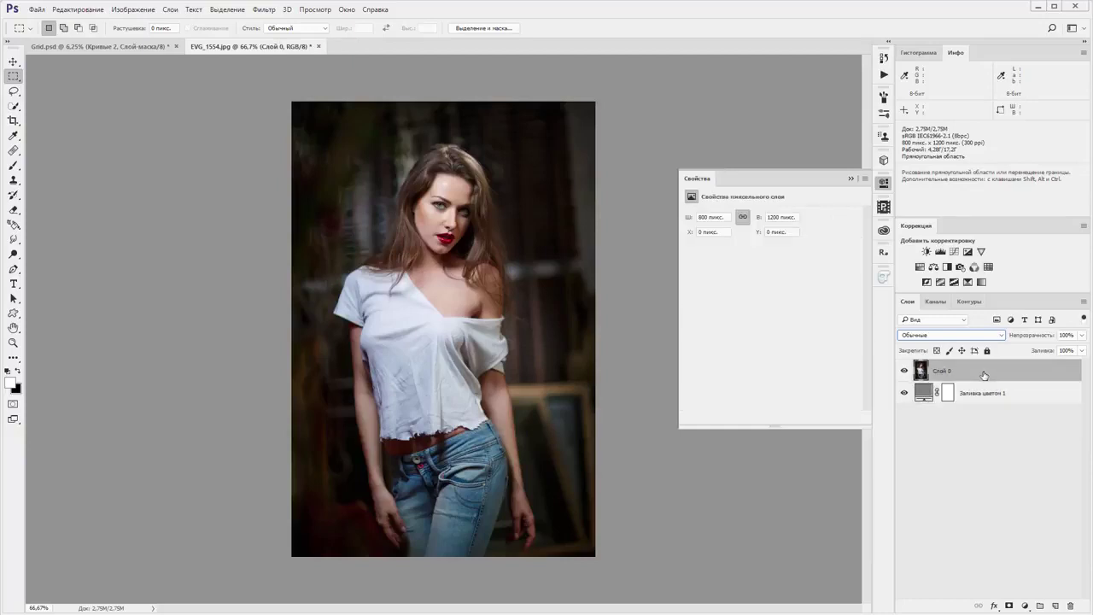
pyautogui.click(919, 338)
pyautogui.click(914, 372)
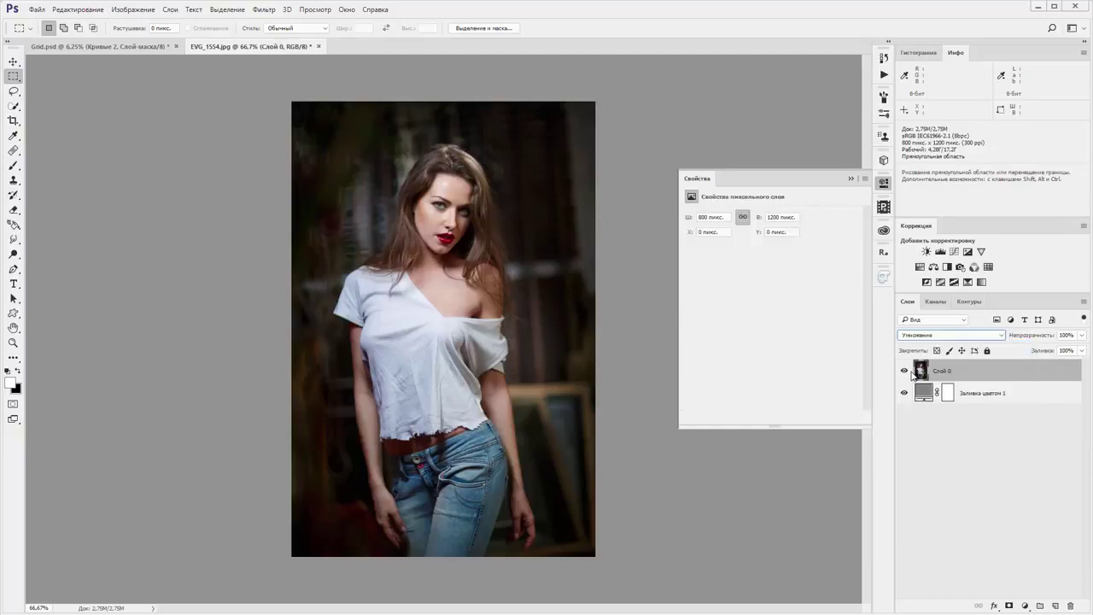